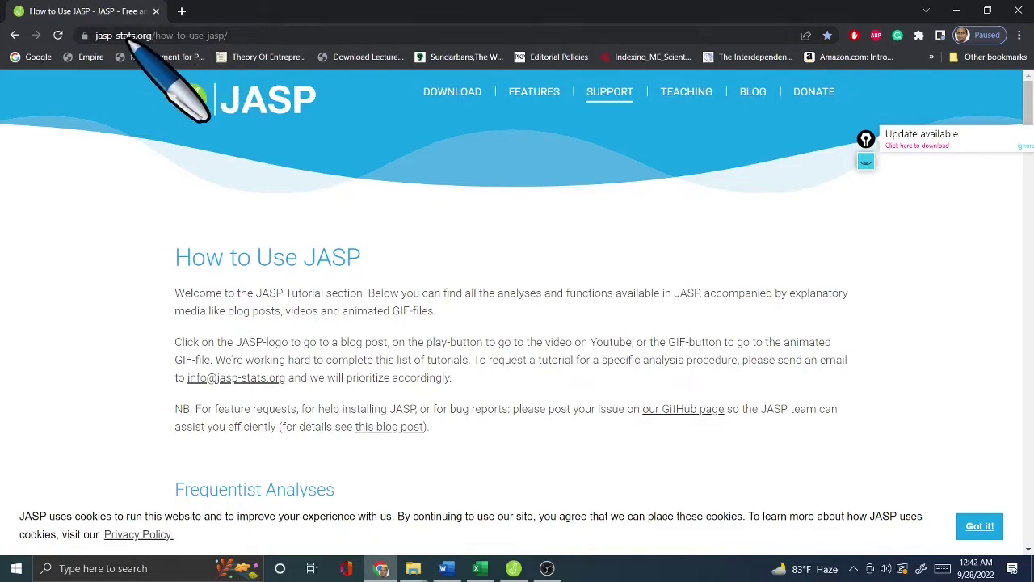
Open the JASP website's download page and look over the Windows, macOS and Linux installers.
click(447, 91)
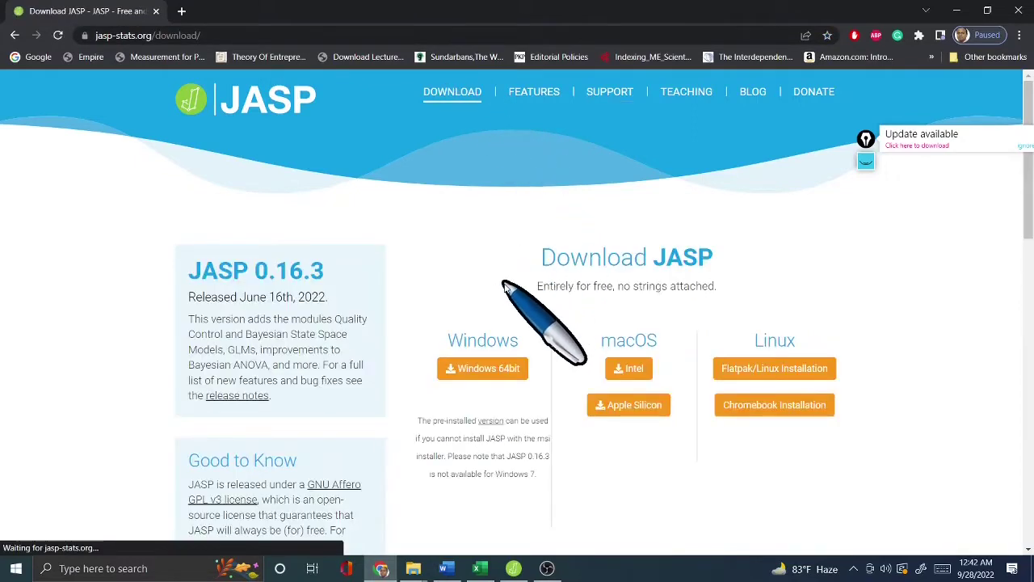
scroll(502, 284, down, 1)
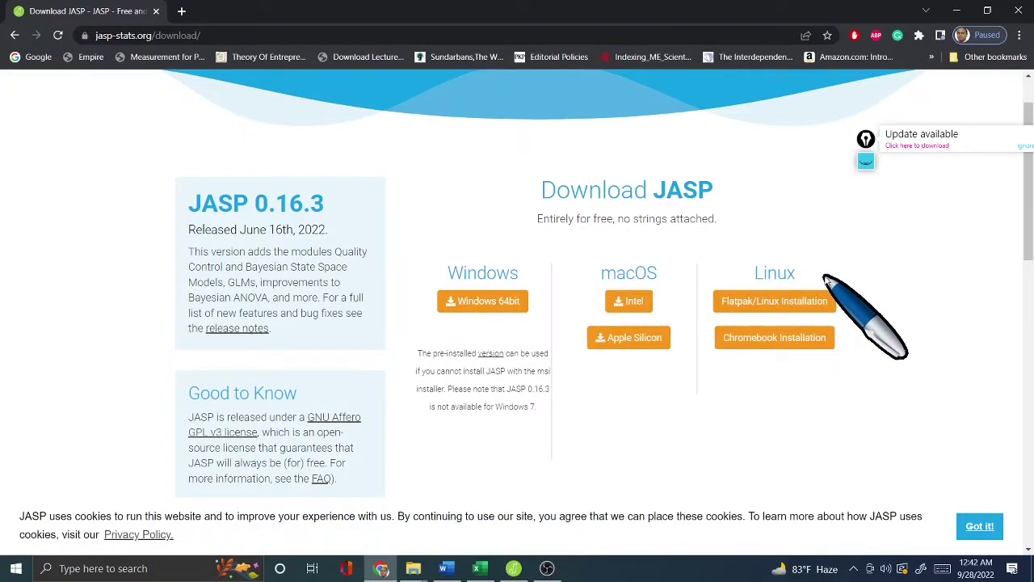
click(644, 300)
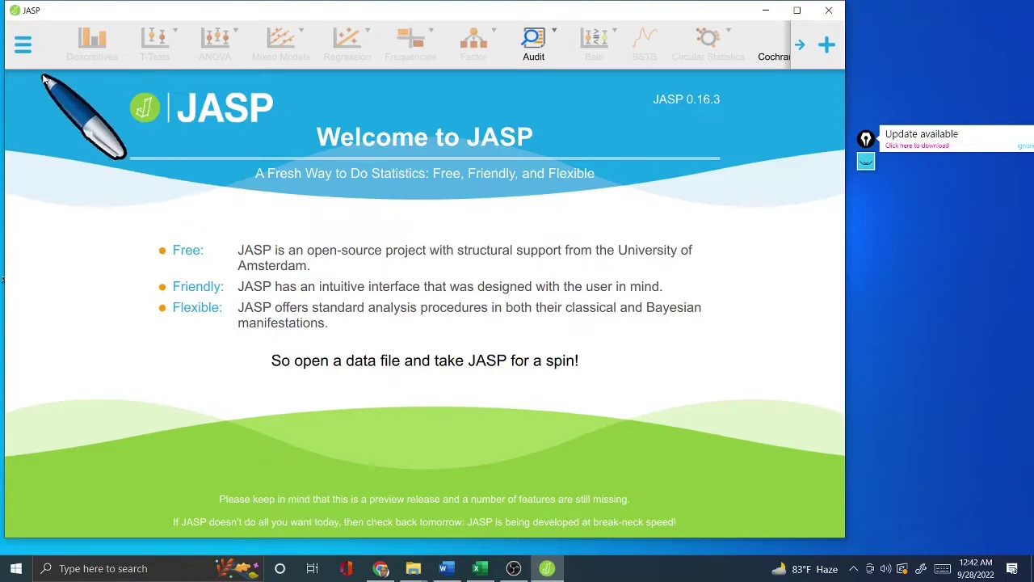
Look through JASP's file-opening sources, Recent Files, Computer and Data Library, and minimise the JASP window.
click(23, 44)
click(34, 87)
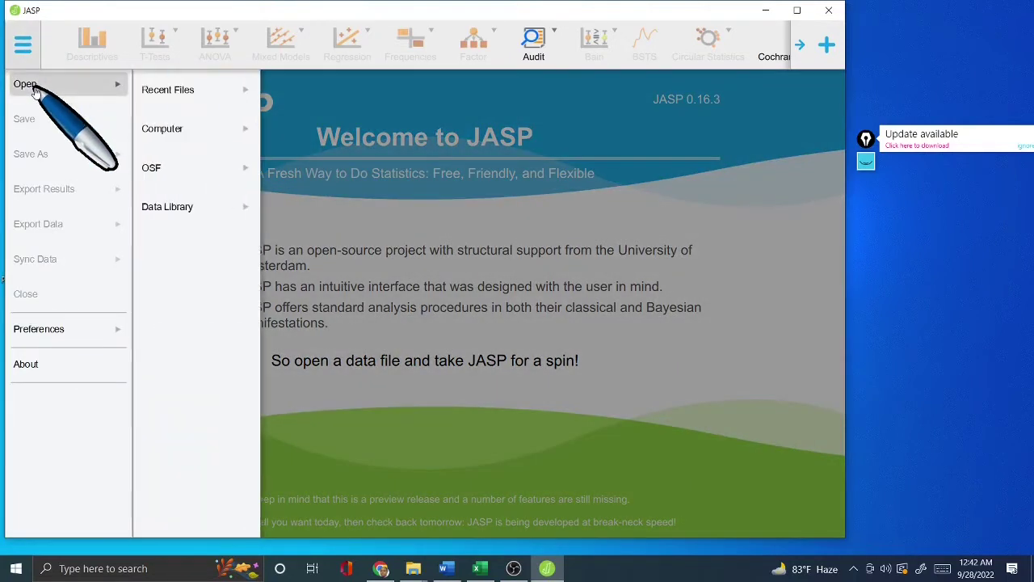
click(168, 90)
click(168, 131)
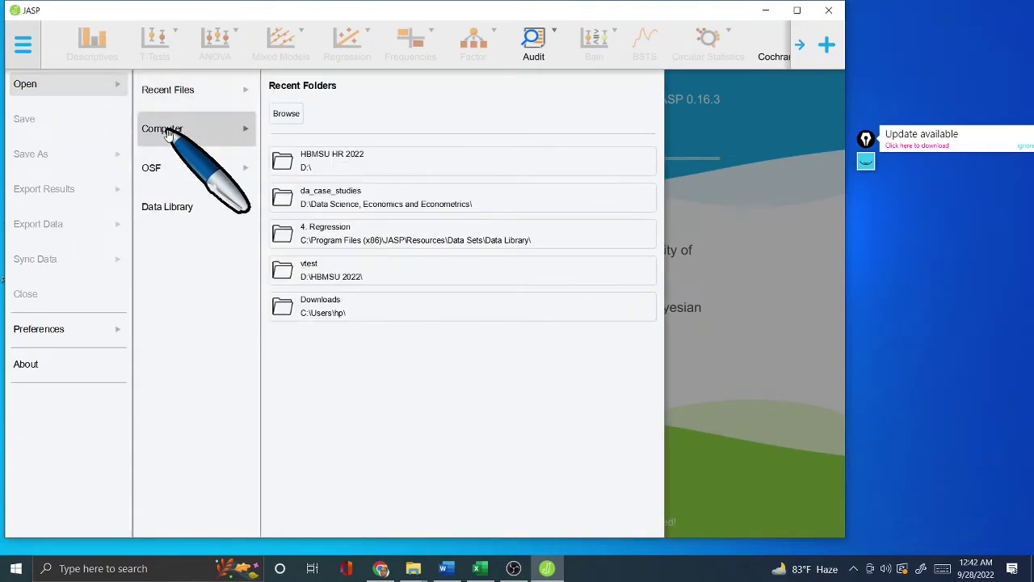
click(183, 209)
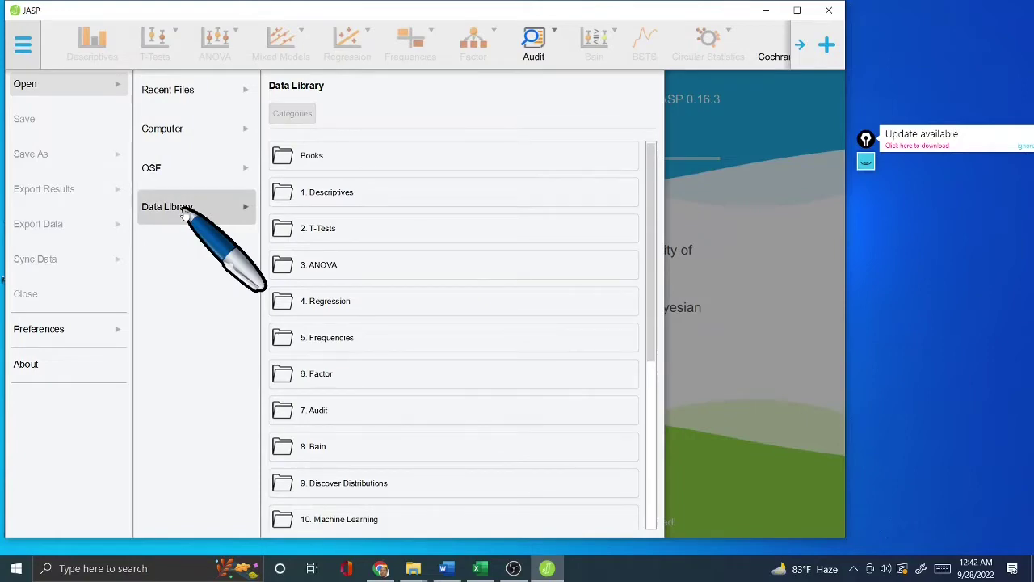
click(766, 10)
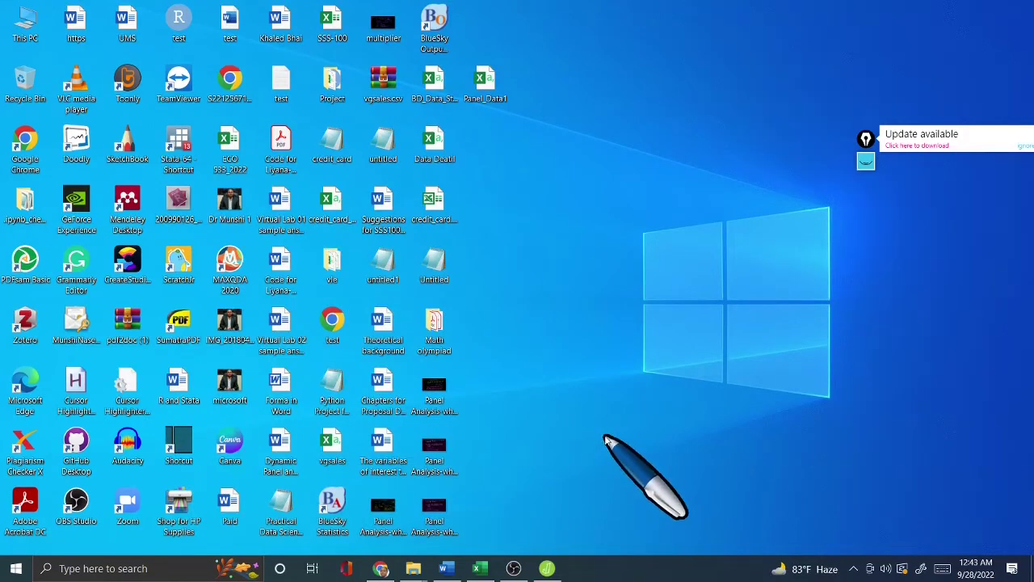
Switch to the survey questionnaire in Word and read its title and Personal Information questions.
click(446, 568)
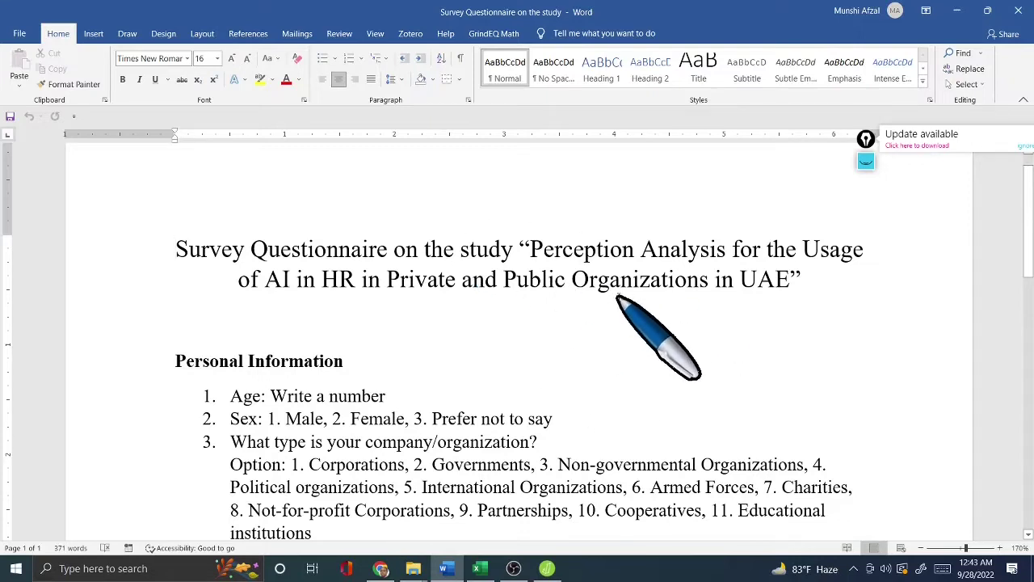
scroll(622, 295, down, 1)
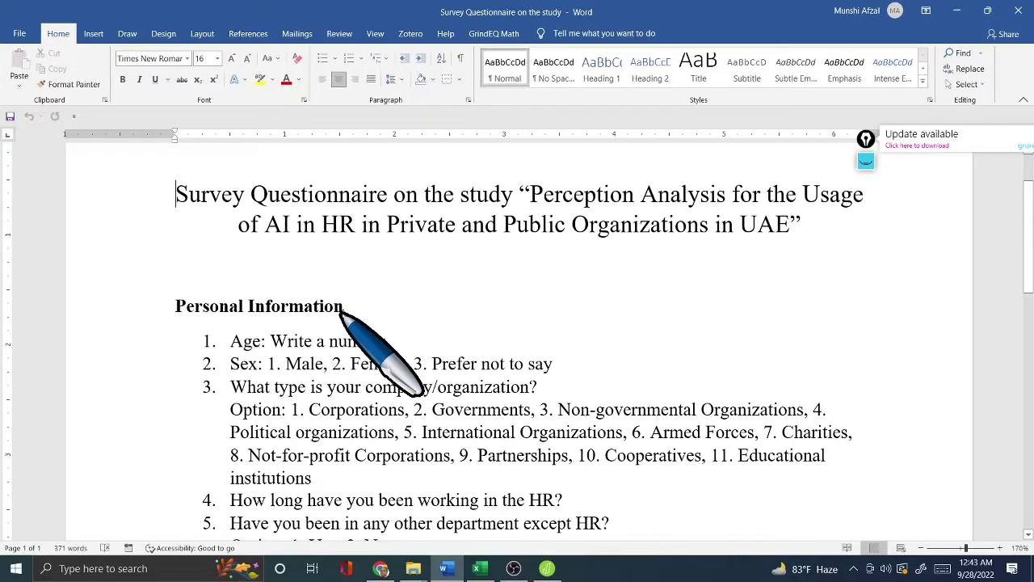
scroll(340, 313, down, 2)
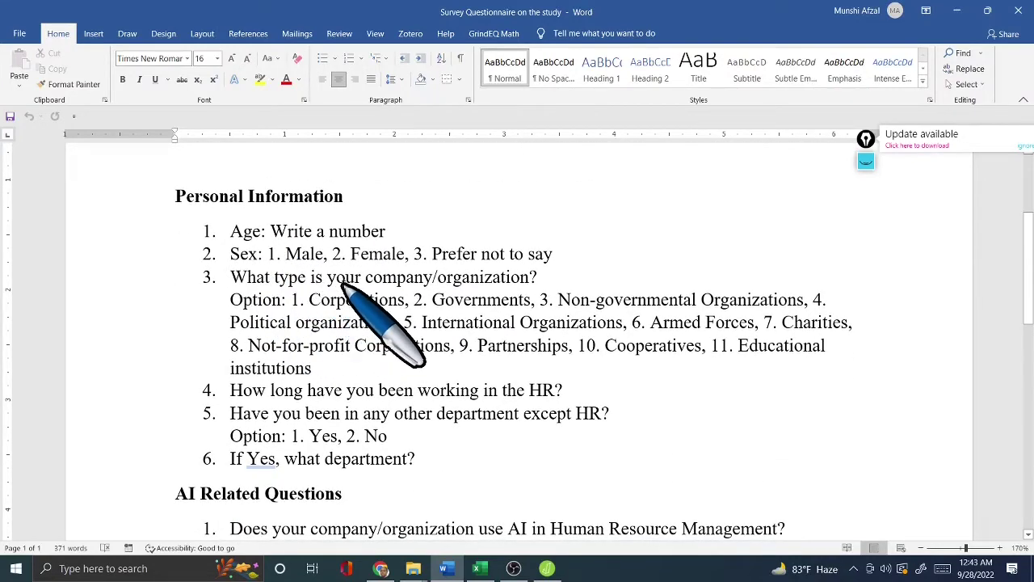
scroll(341, 279, down, 1)
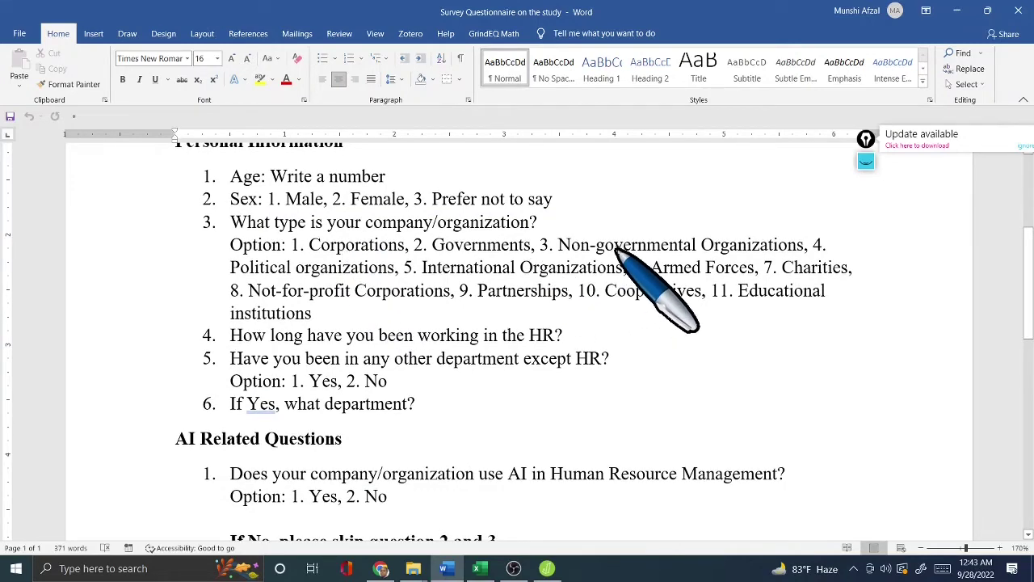
scroll(616, 248, down, 1)
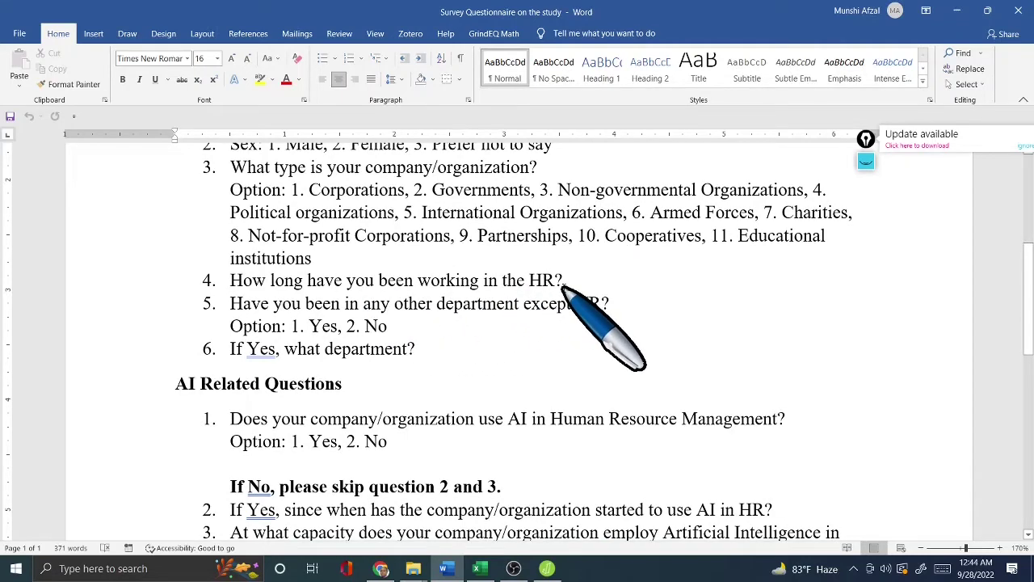
scroll(551, 285, down, 1)
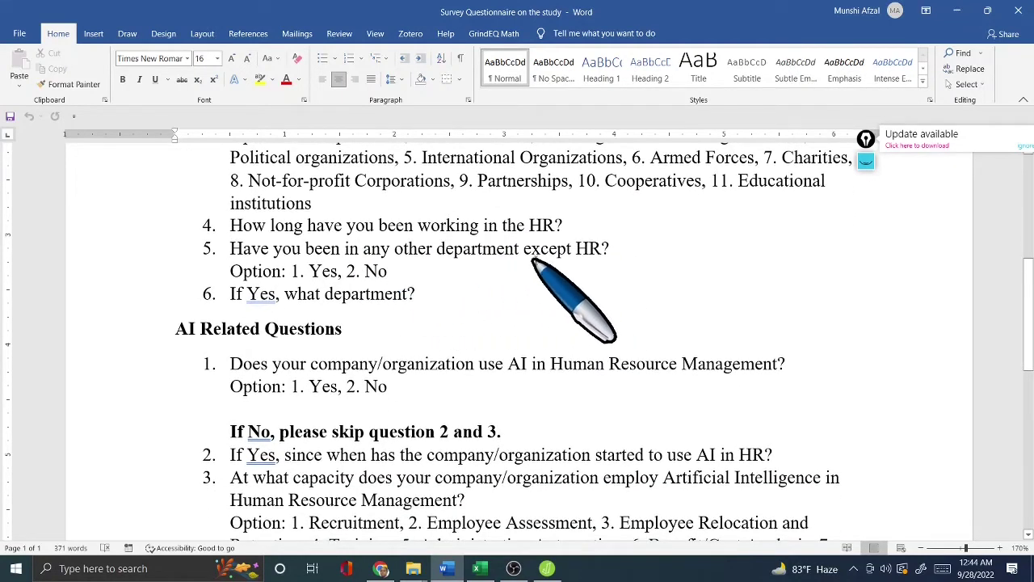
scroll(586, 258, down, 2)
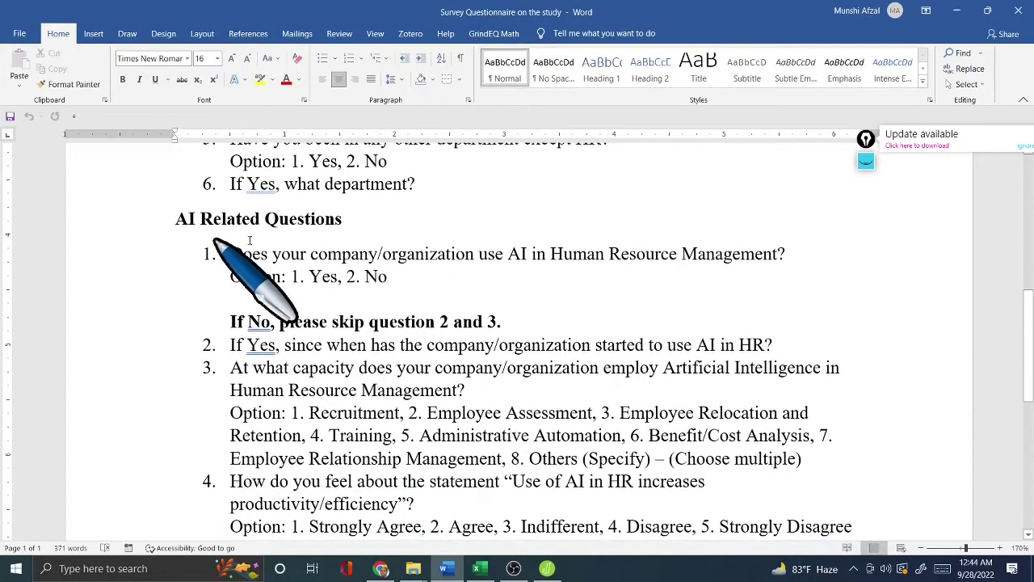
Read the questionnaire's AI Related Questions and their answer options, checking the numbered response scales.
scroll(343, 242, down, 2)
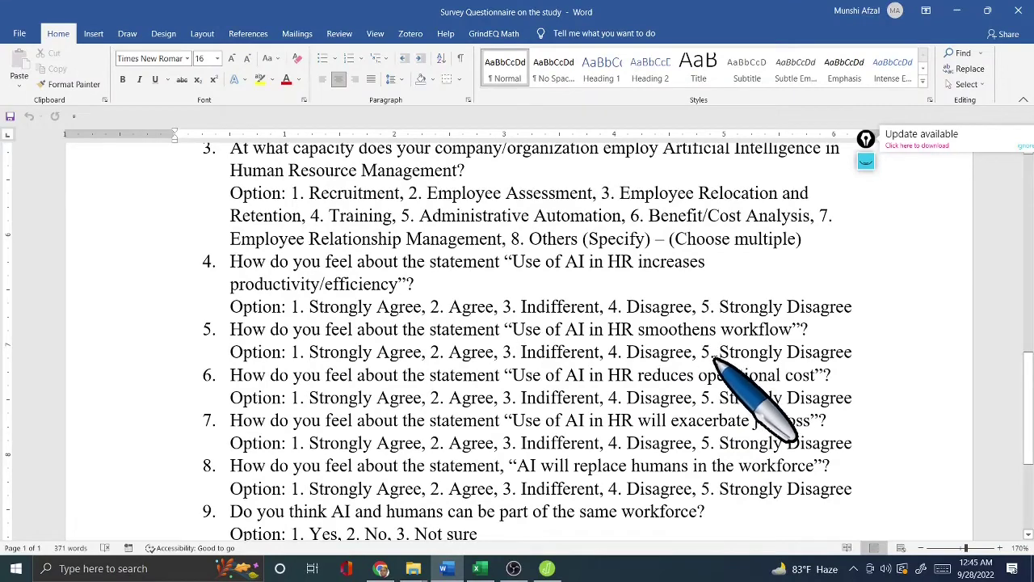
scroll(693, 346, down, 3)
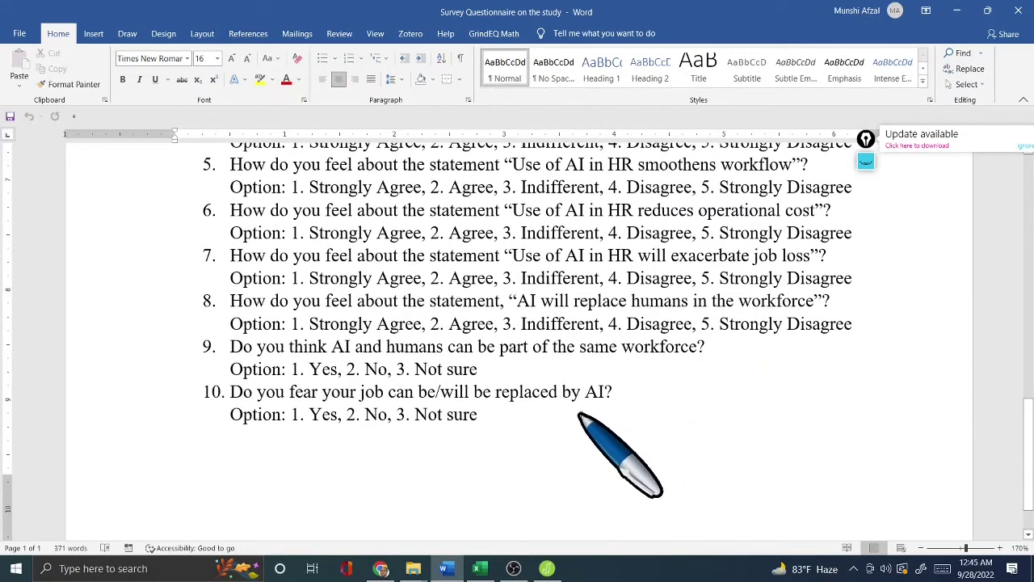
scroll(580, 414, up, 1)
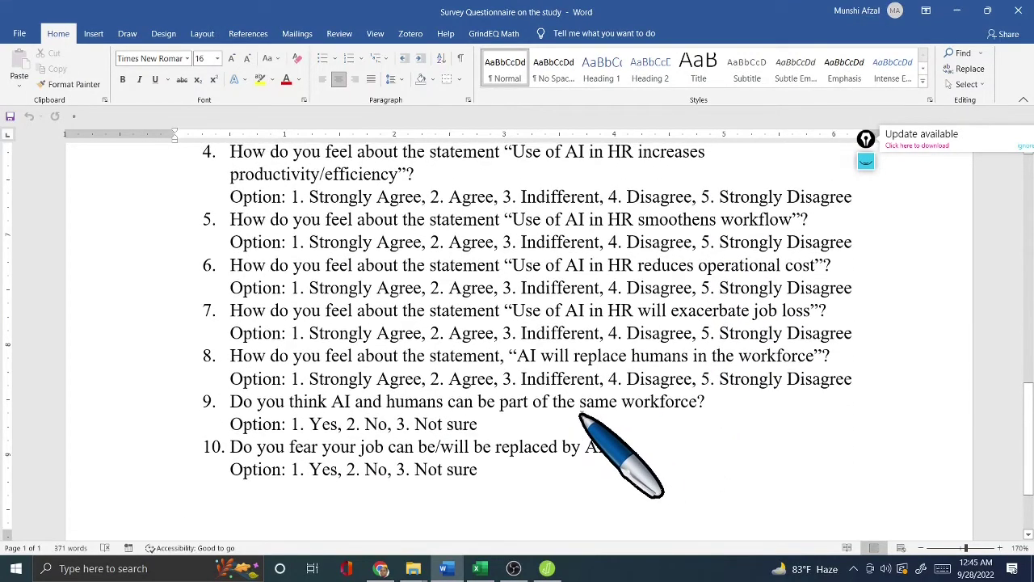
scroll(581, 415, up, 4)
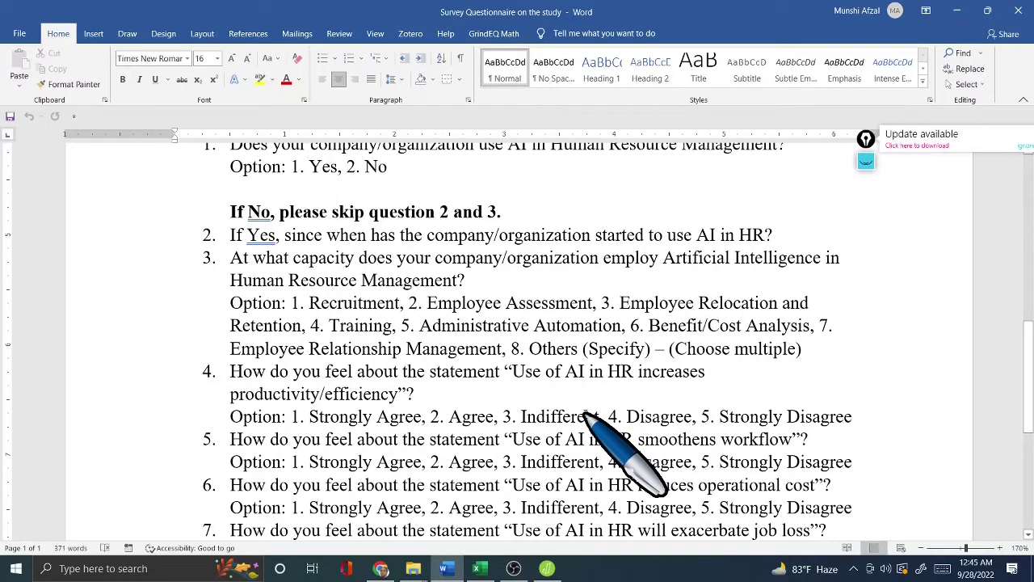
scroll(388, 344, up, 5)
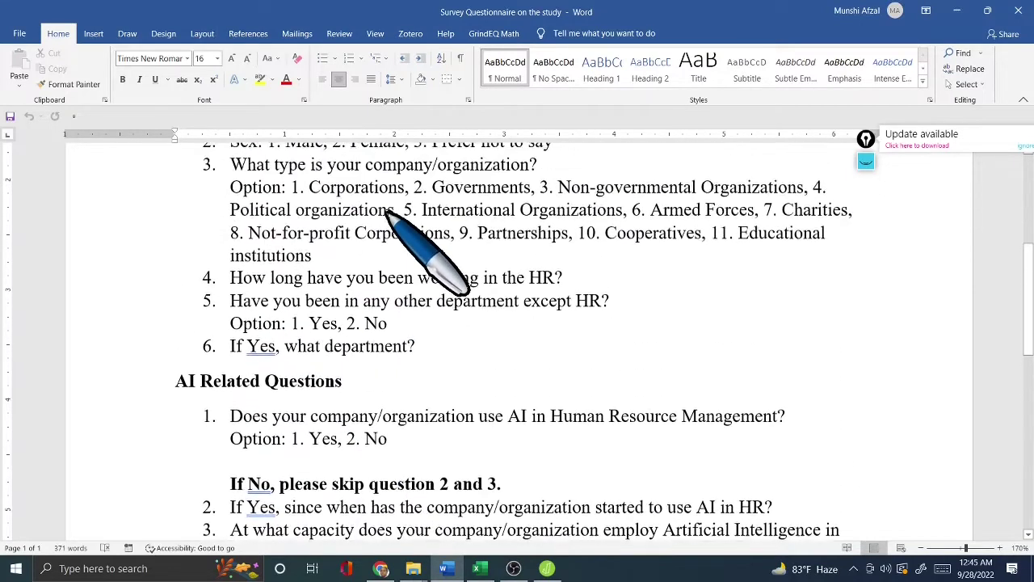
scroll(596, 326, down, 3)
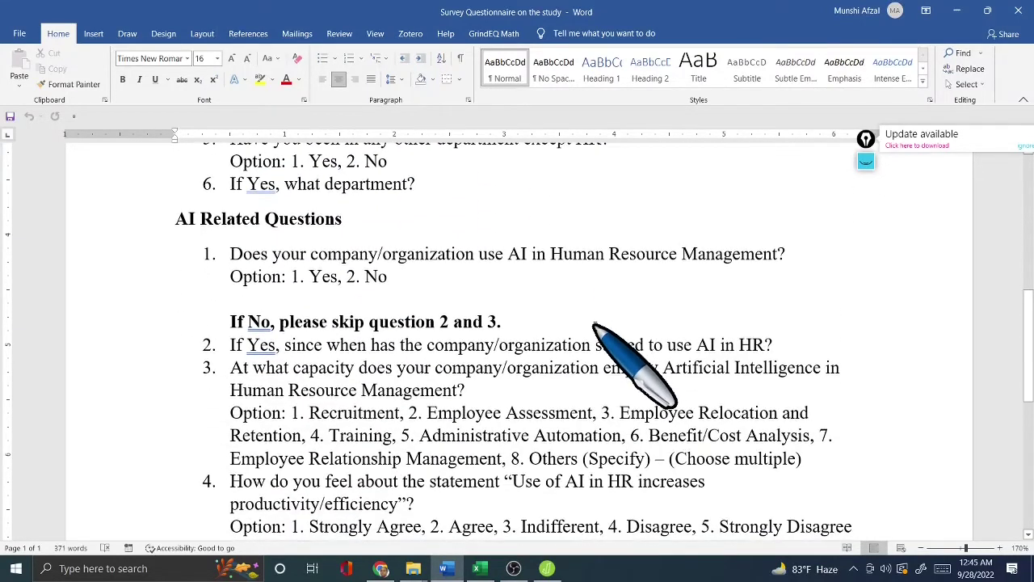
scroll(594, 325, down, 2)
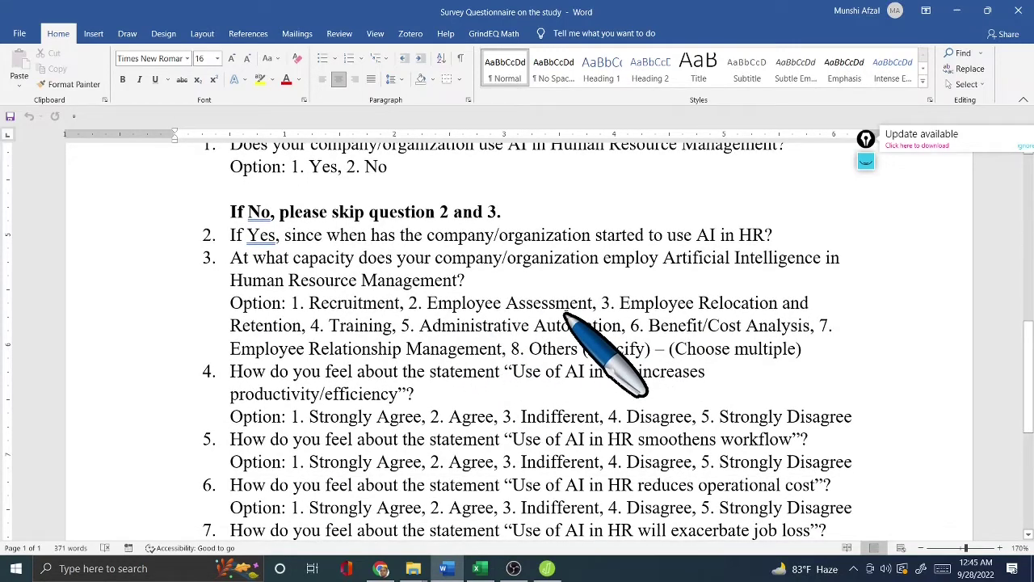
Compare the AI_Survey_HRM_Data columns in Excel with the matching questionnaire items and option numbers in Word.
click(480, 569)
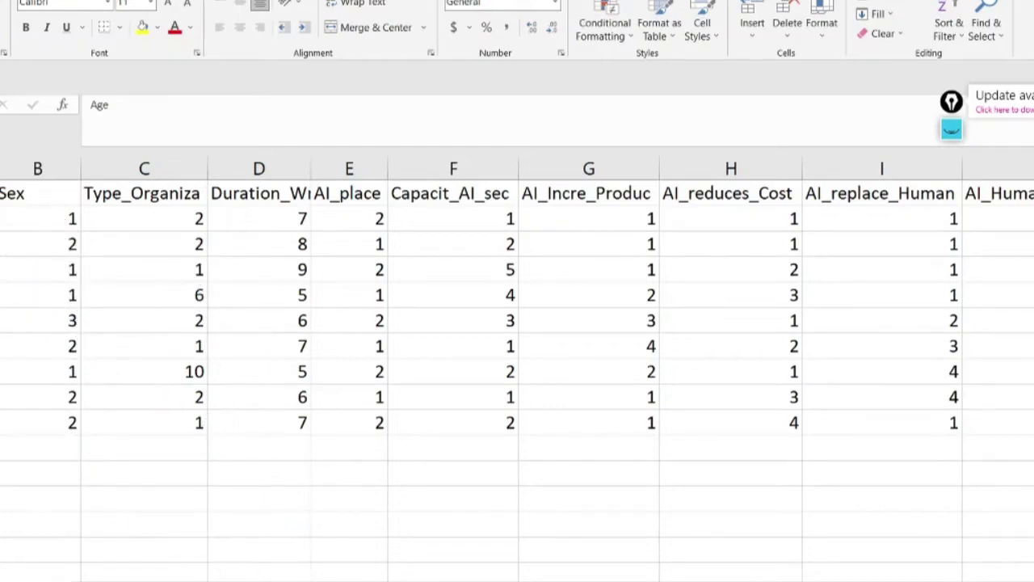
click(443, 568)
scroll(452, 266, up, 7)
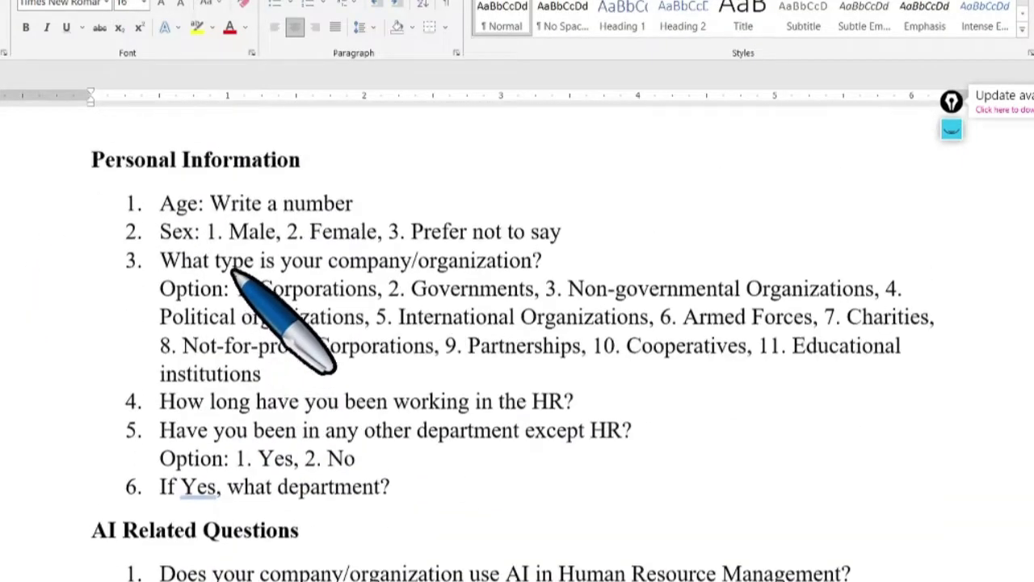
scroll(275, 265, up, 3)
scroll(248, 251, down, 3)
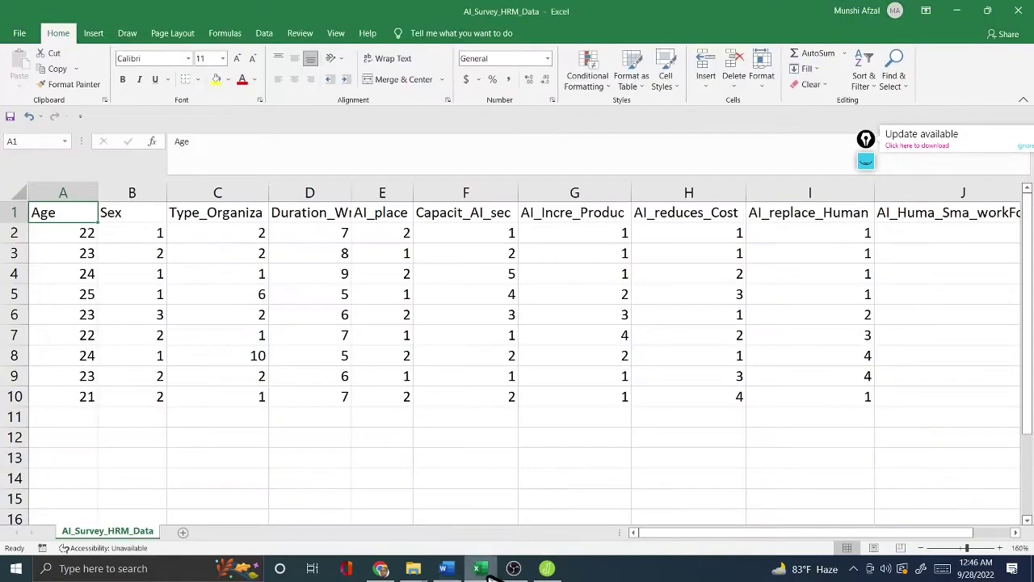
click(478, 568)
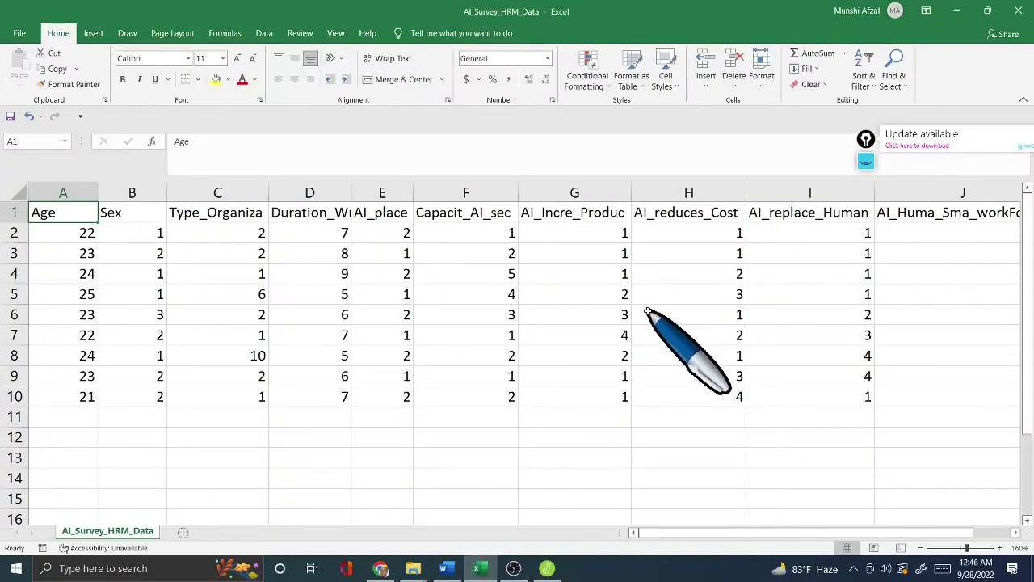
click(447, 568)
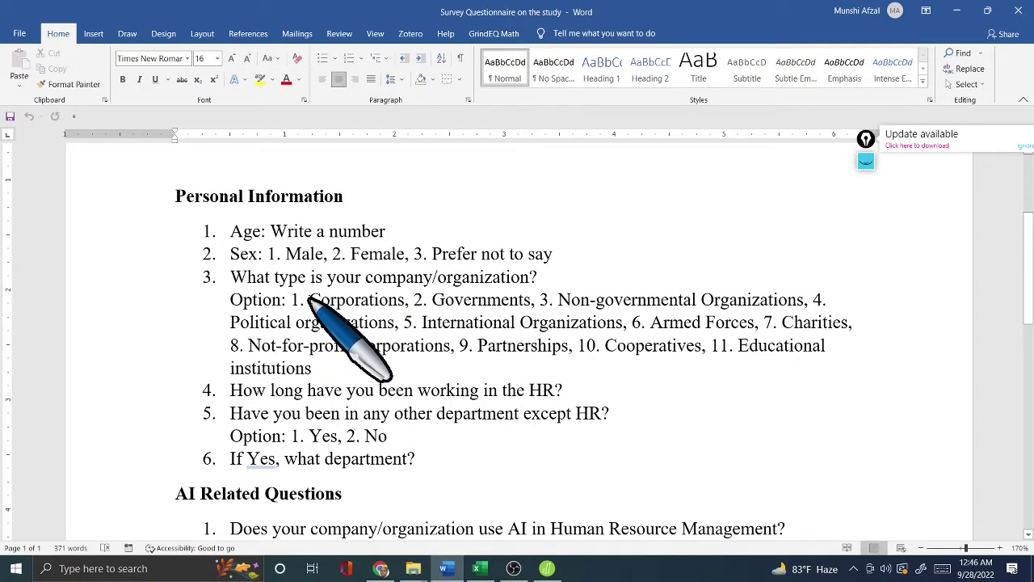
click(479, 568)
click(447, 568)
scroll(236, 278, down, 1)
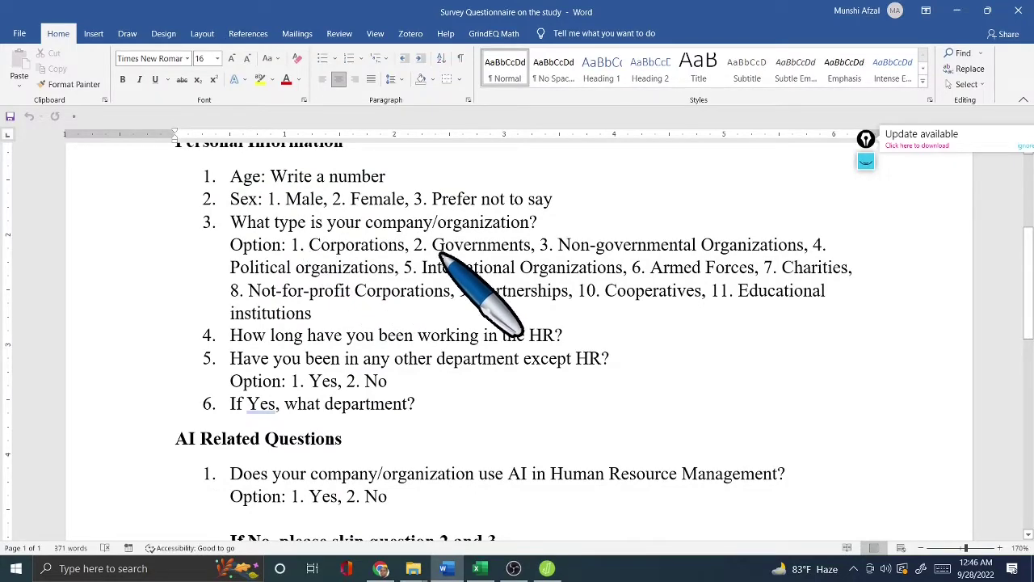
click(479, 568)
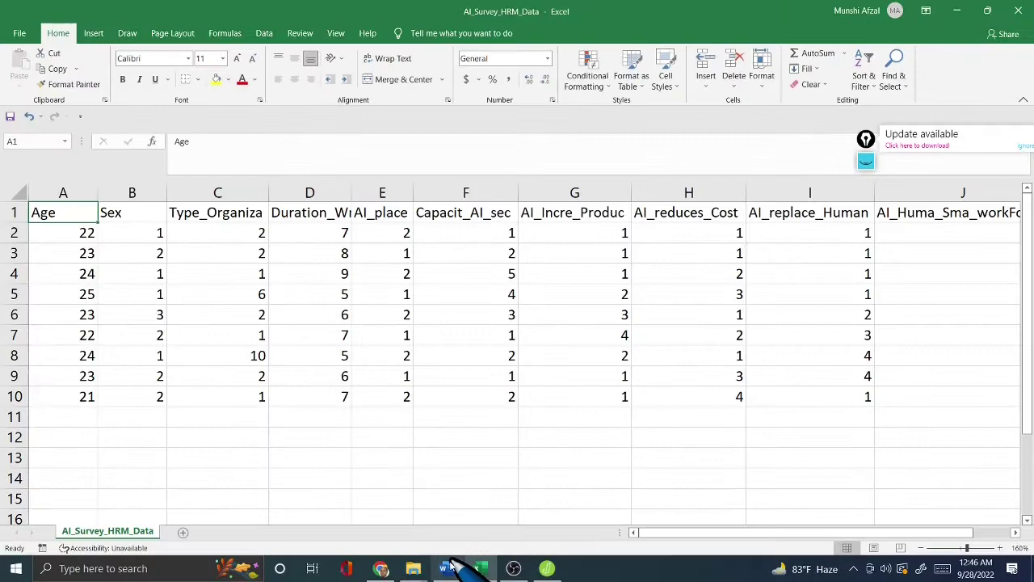
click(447, 567)
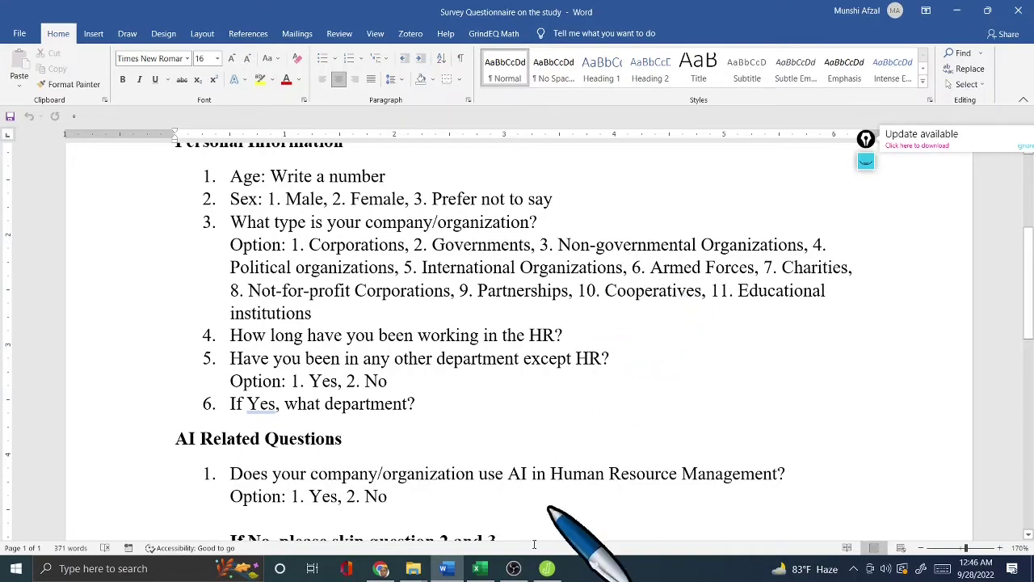
Switch to Excel, inspect the CSV (Comma delimited) type for saving AI_Survey_HRM_Data to the Desktop folder, and cancel without saving.
click(477, 566)
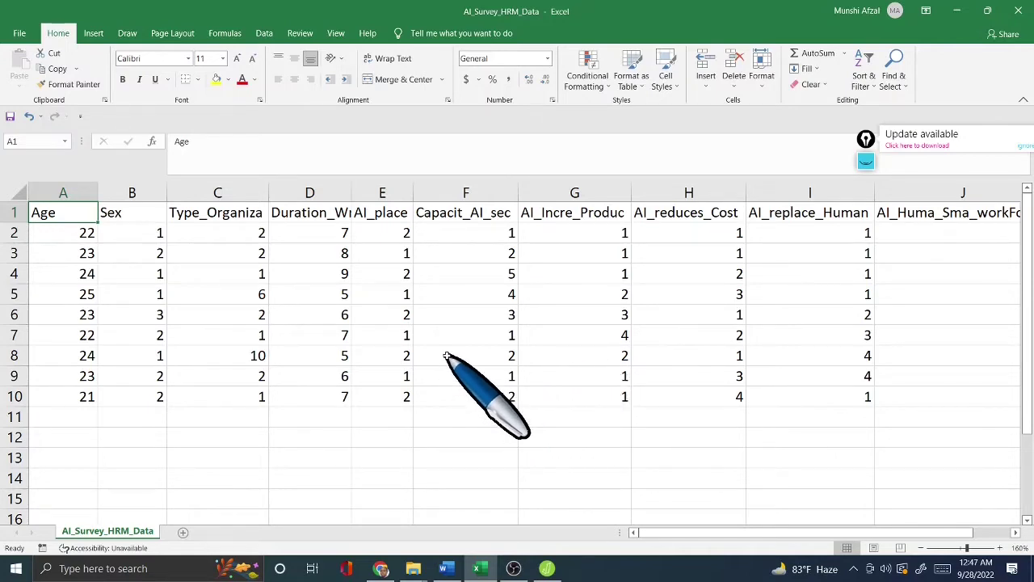
click(20, 33)
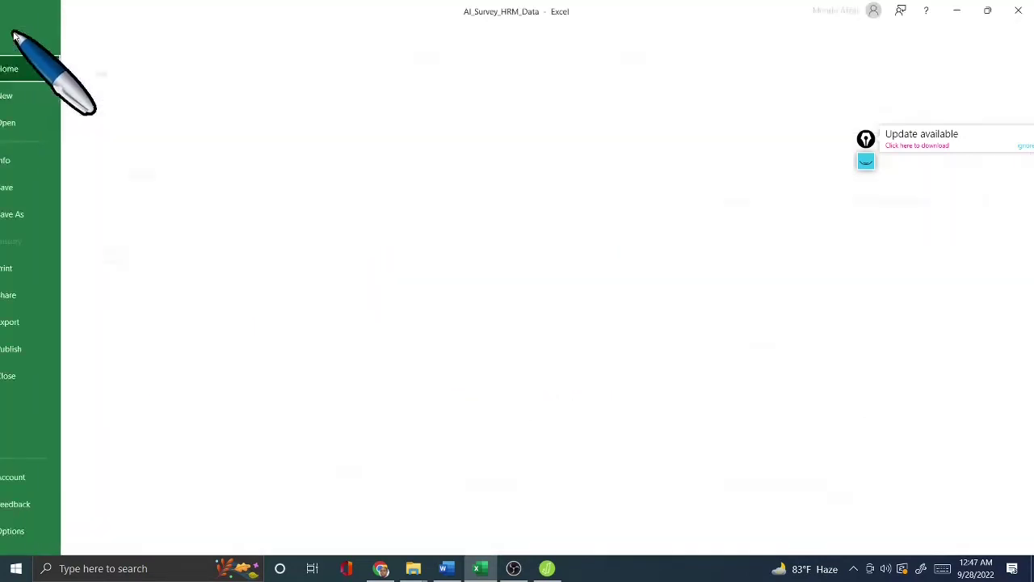
click(55, 214)
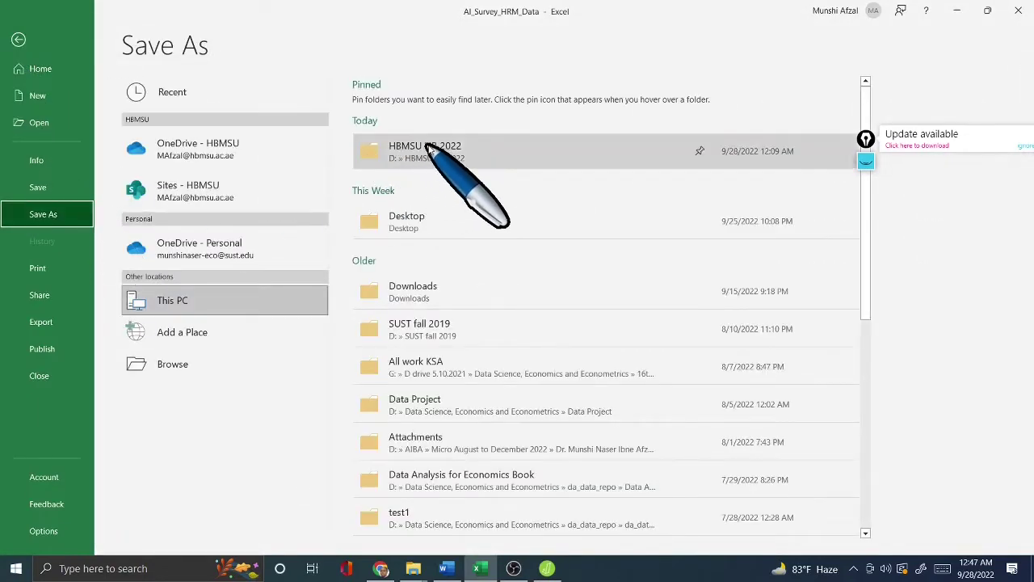
click(414, 228)
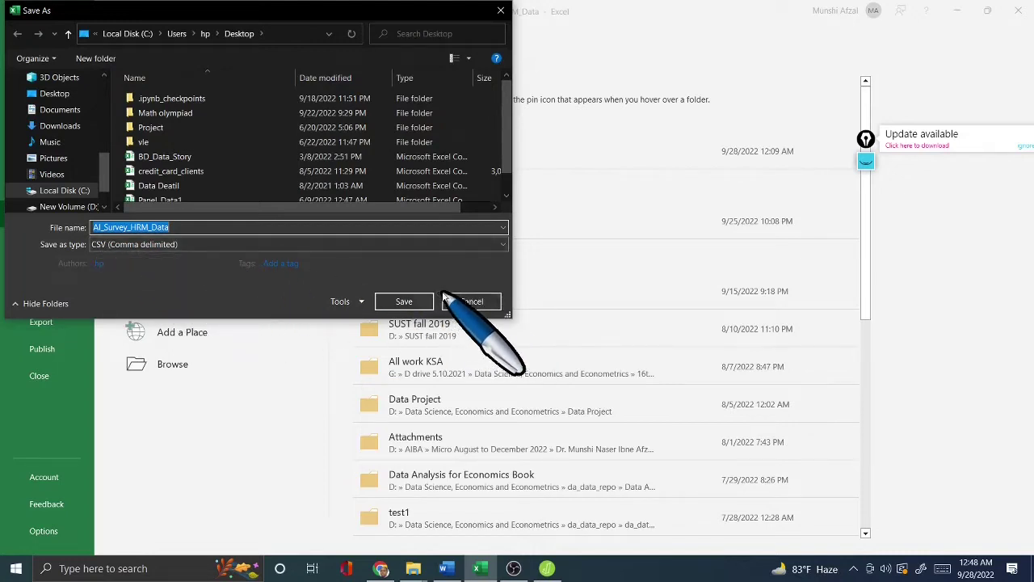
click(473, 300)
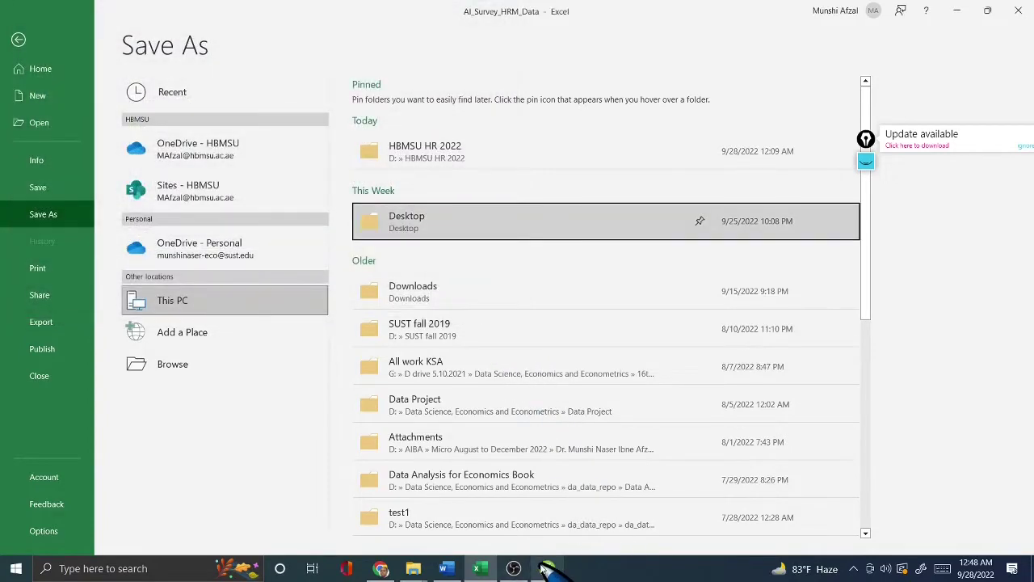
Switch to JASP, look through its recent files and computer locations for opening data, and cancel browsing the HBMSU HR 2022 folder.
click(547, 568)
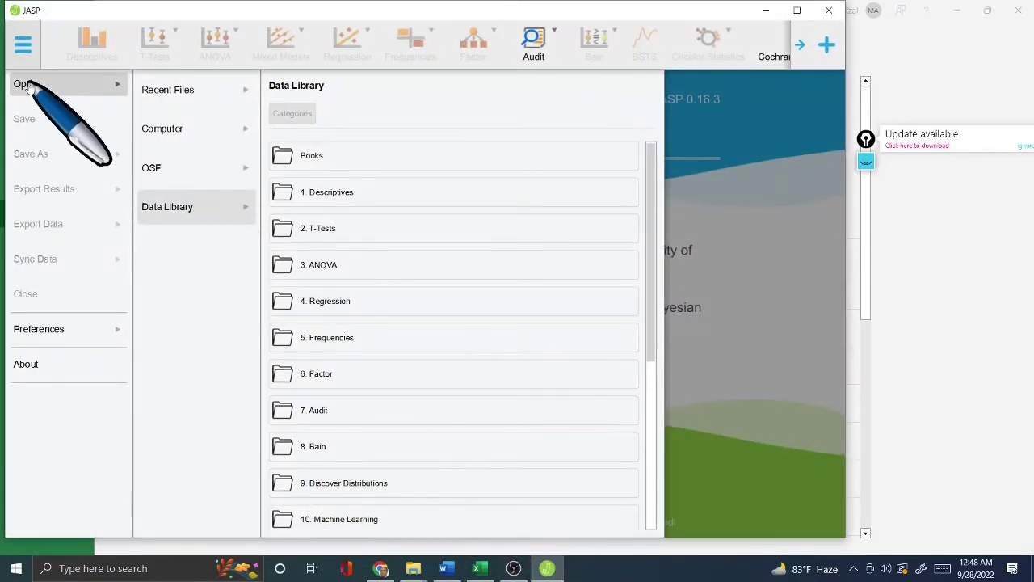
click(21, 46)
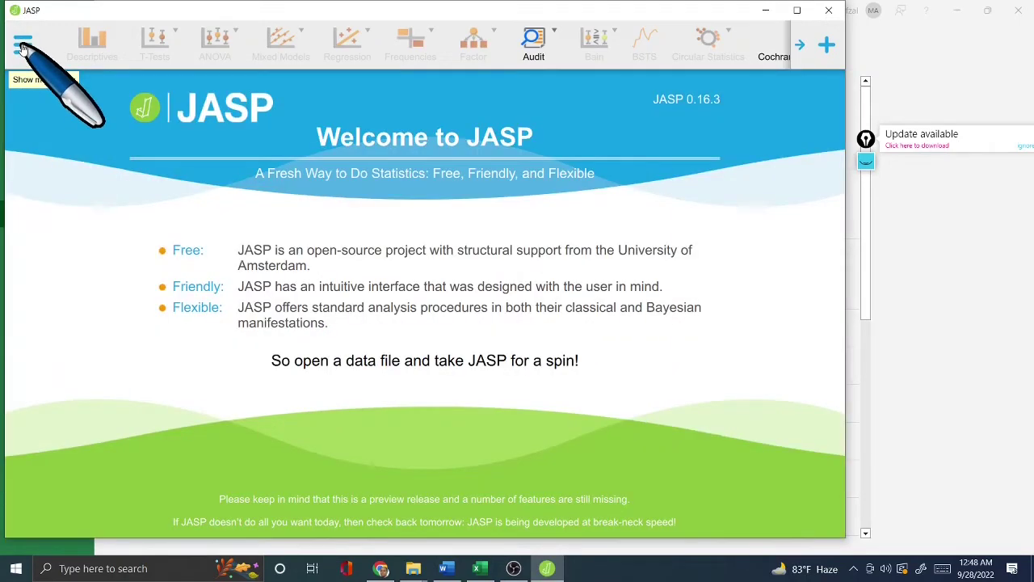
click(22, 46)
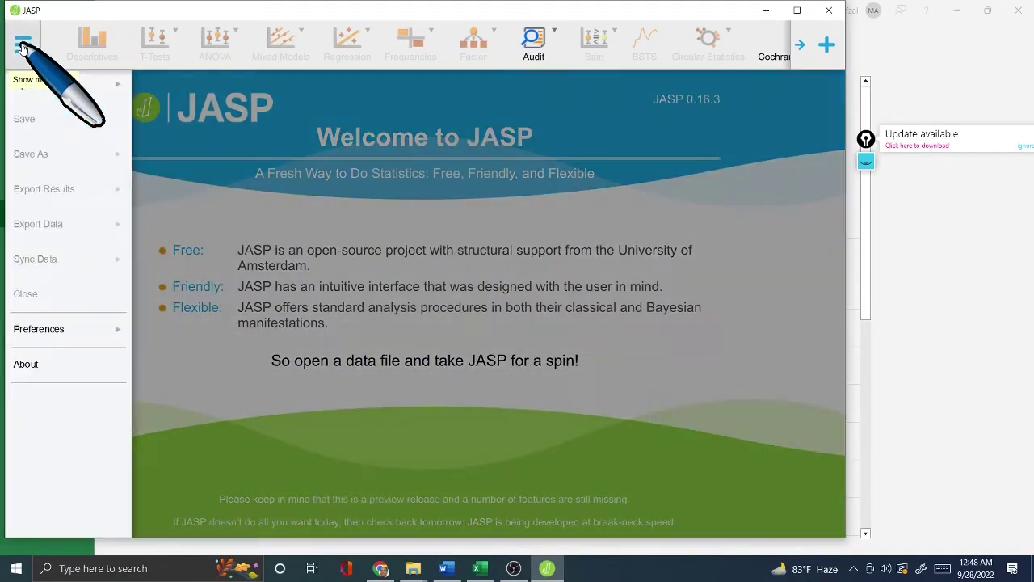
click(24, 85)
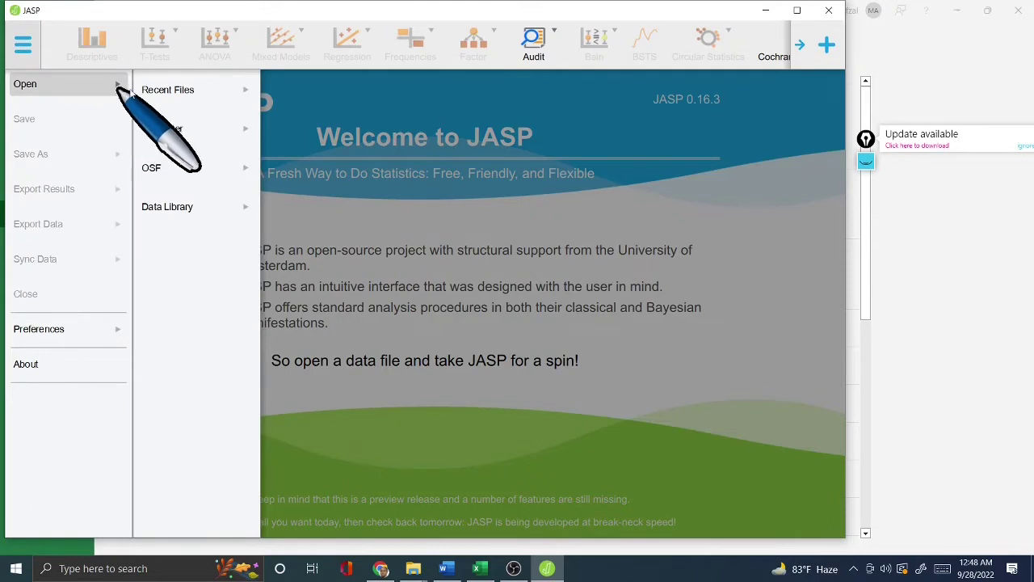
click(181, 92)
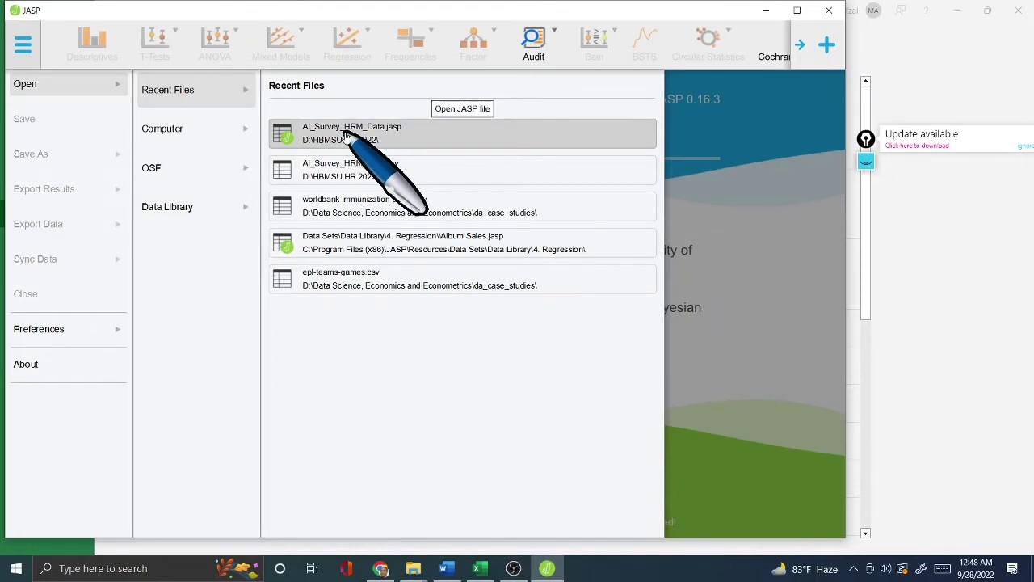
click(206, 136)
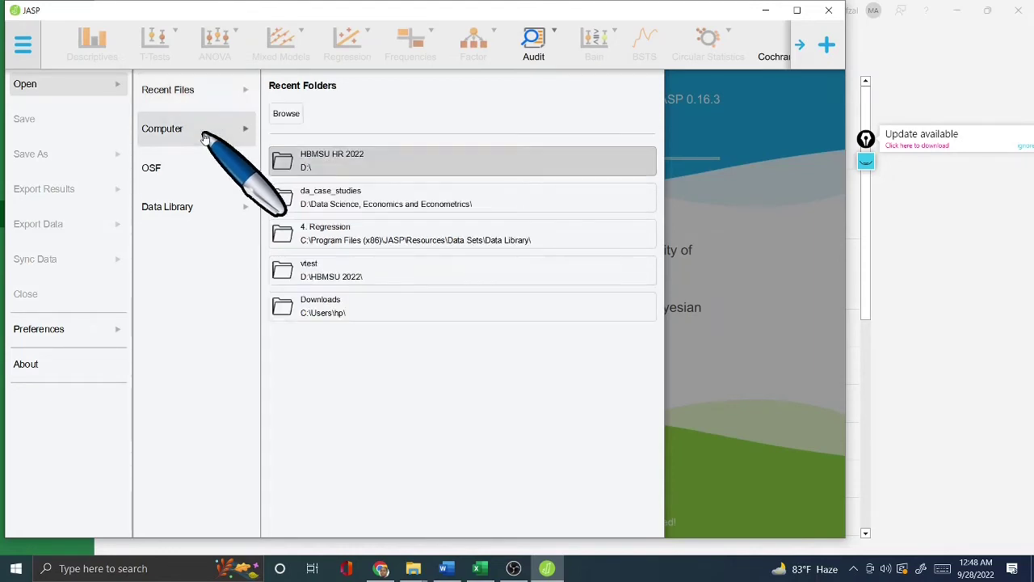
click(290, 115)
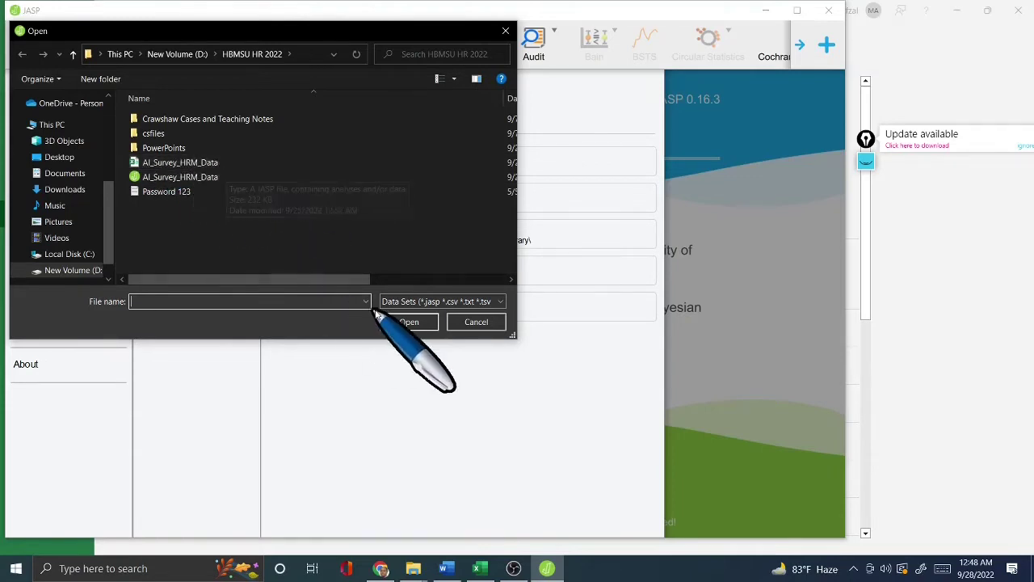
click(483, 323)
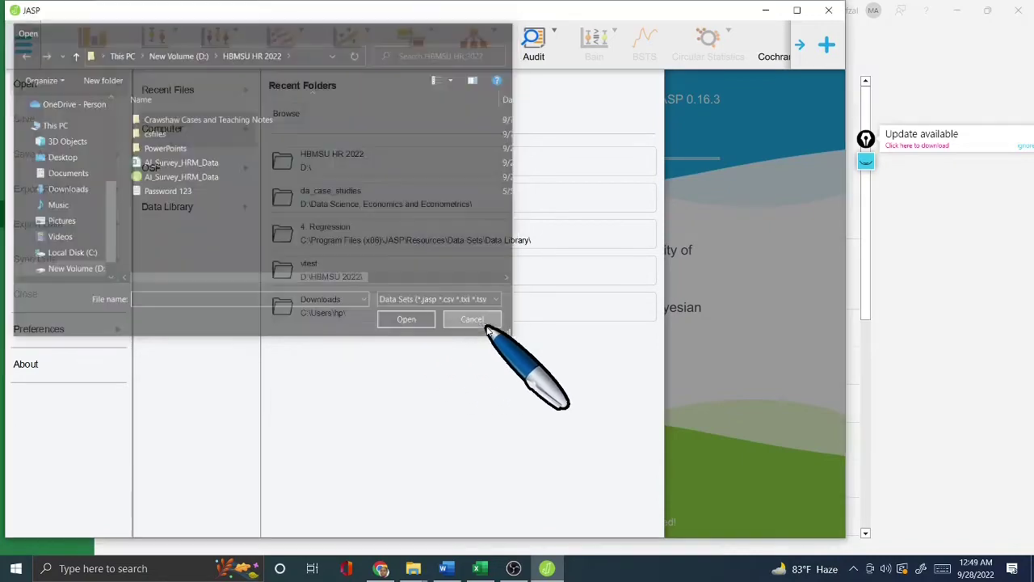
Open the recent file AI_Survey_HRM_Data.jasp, reveal its data table, and maximize the window.
click(231, 93)
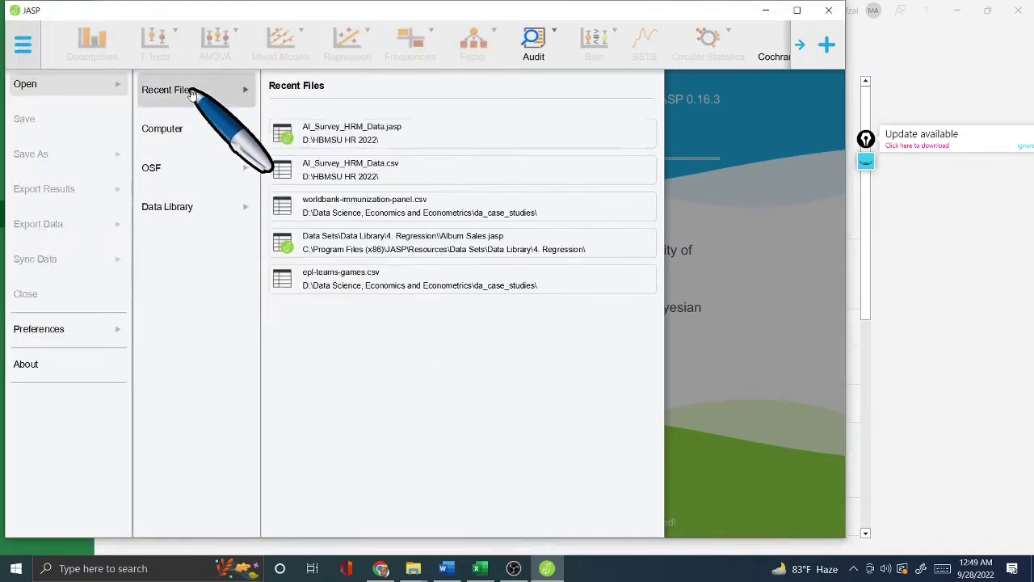
click(342, 139)
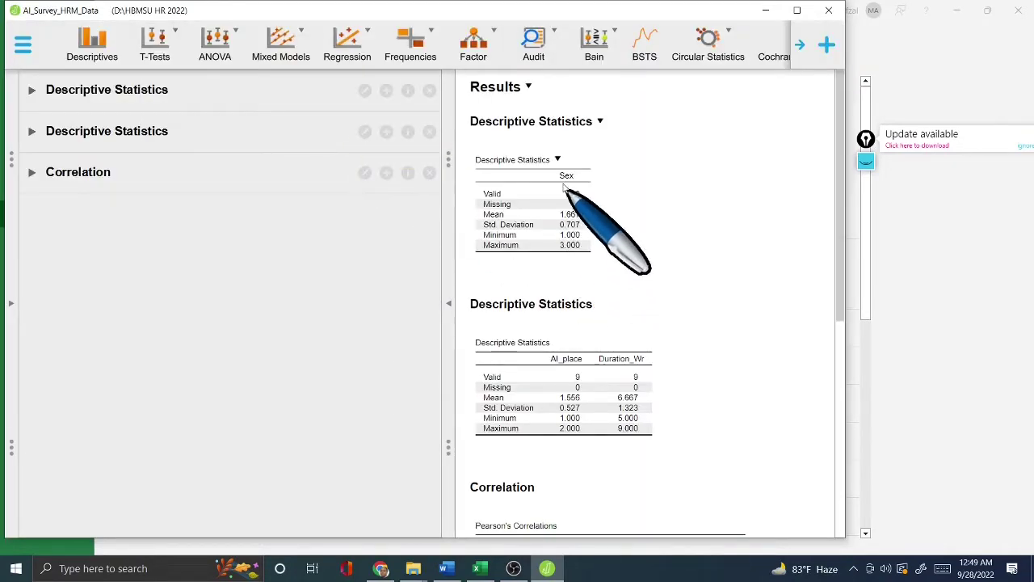
click(11, 307)
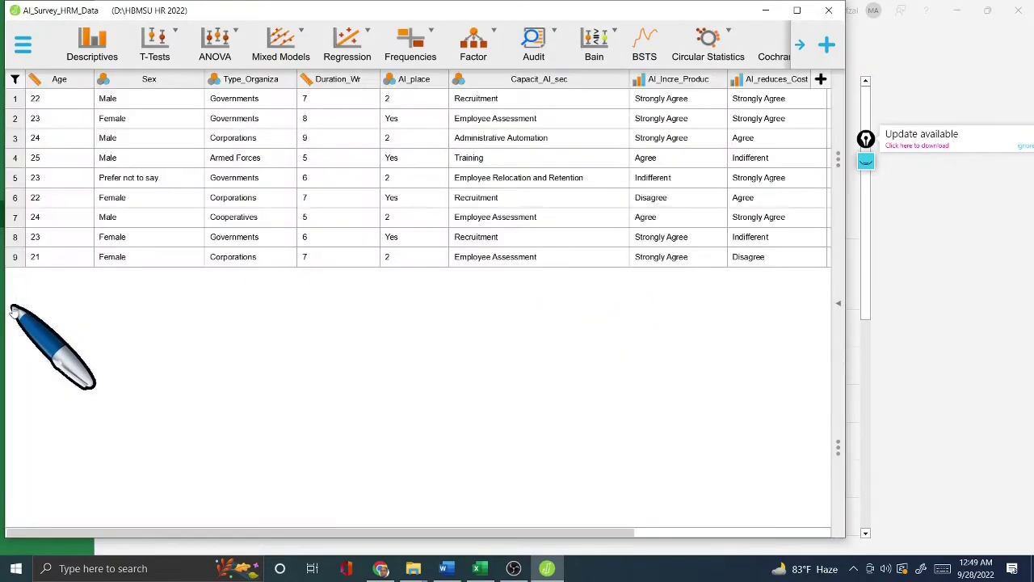
click(797, 12)
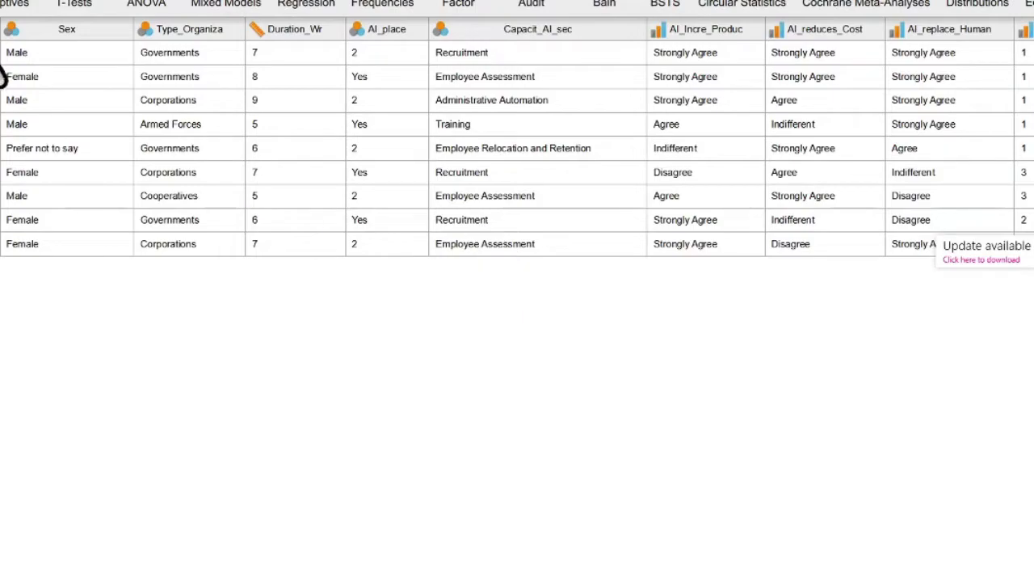
Review the recent computer folders offered for opening a data file and return to the data table.
click(0, 38)
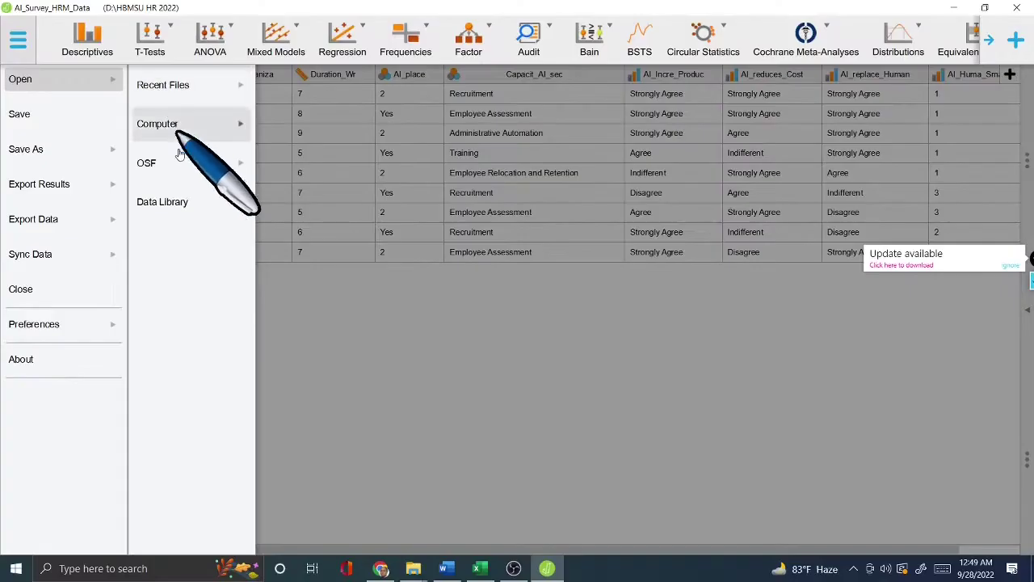
click(173, 126)
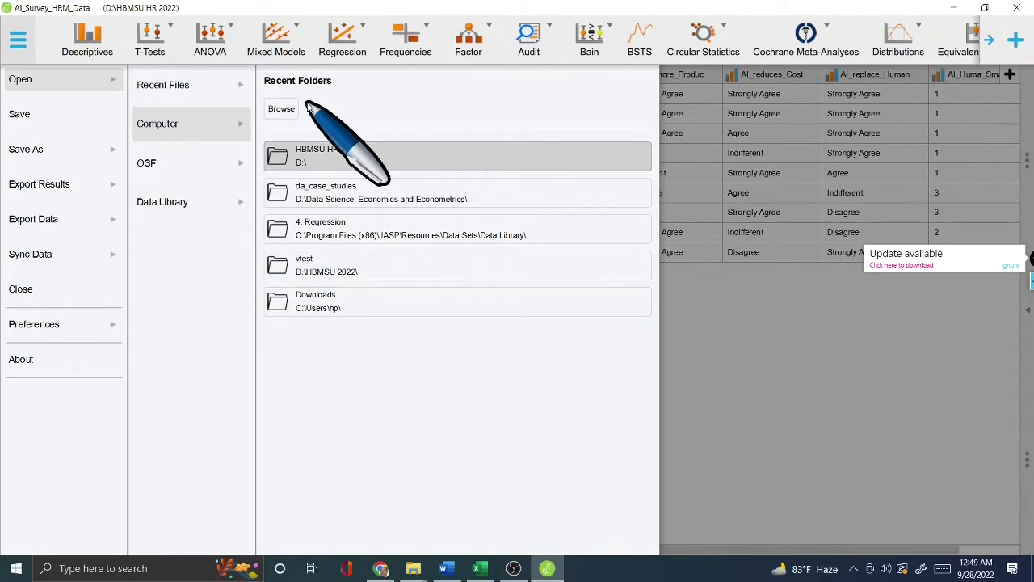
click(847, 350)
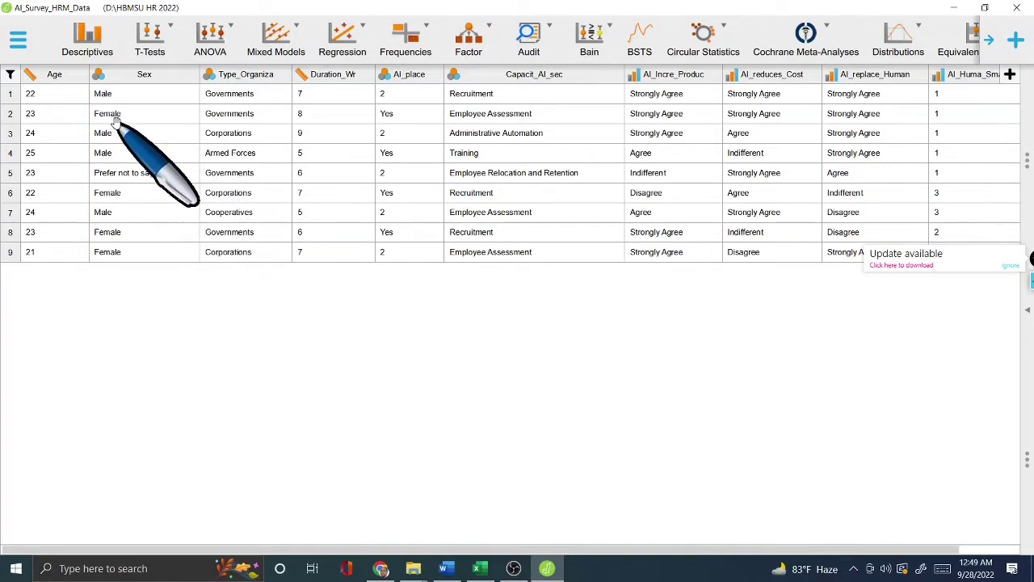
Switch to Excel to view the numerically coded AI_Survey_HRM_Data worksheet for comparison, and return to the labelled data in JASP.
click(483, 569)
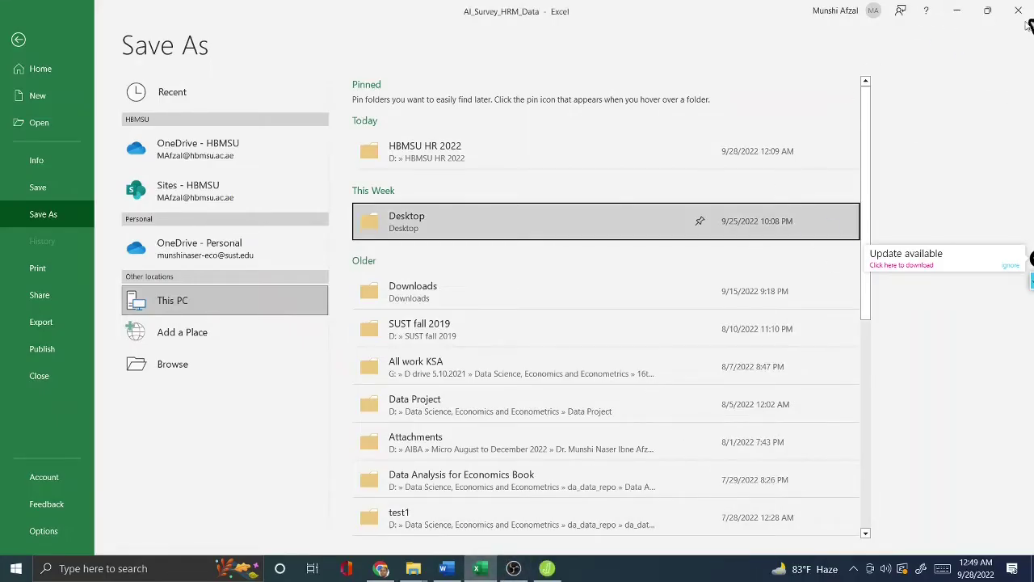
click(9, 44)
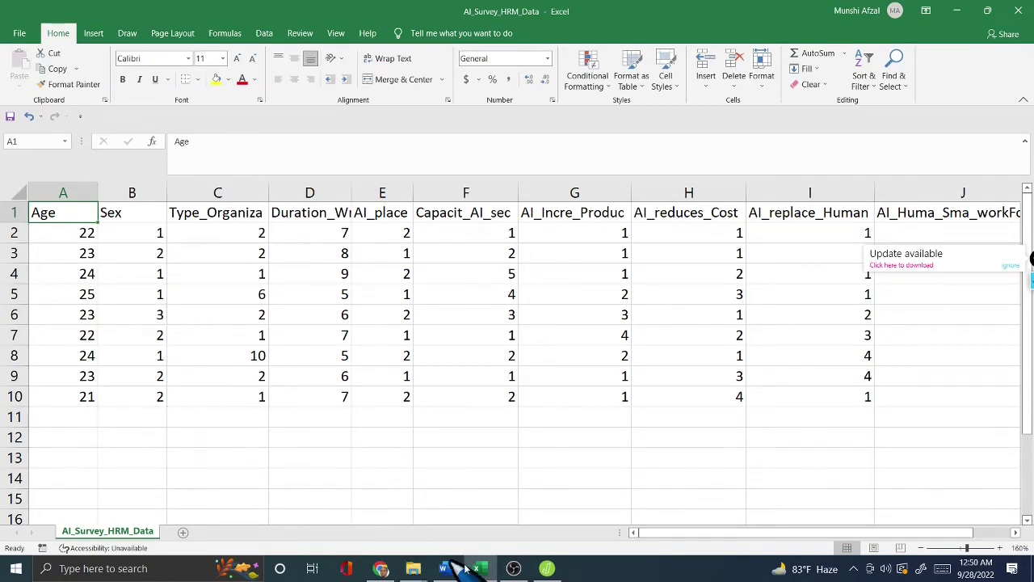
click(549, 569)
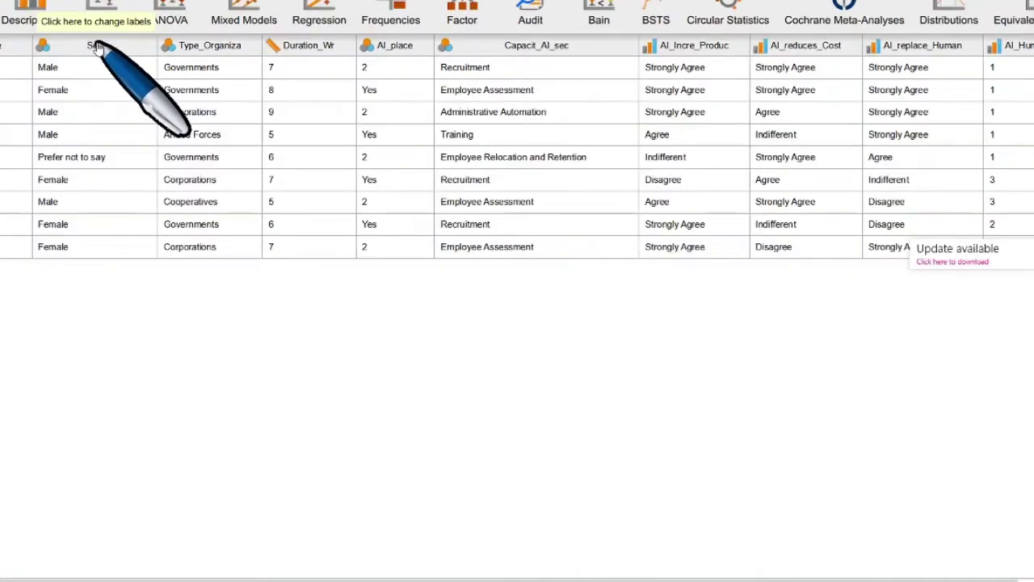
Inspect the labels assigned to values 1, 2 and 3 of the Sex variable and close its label editor.
click(95, 47)
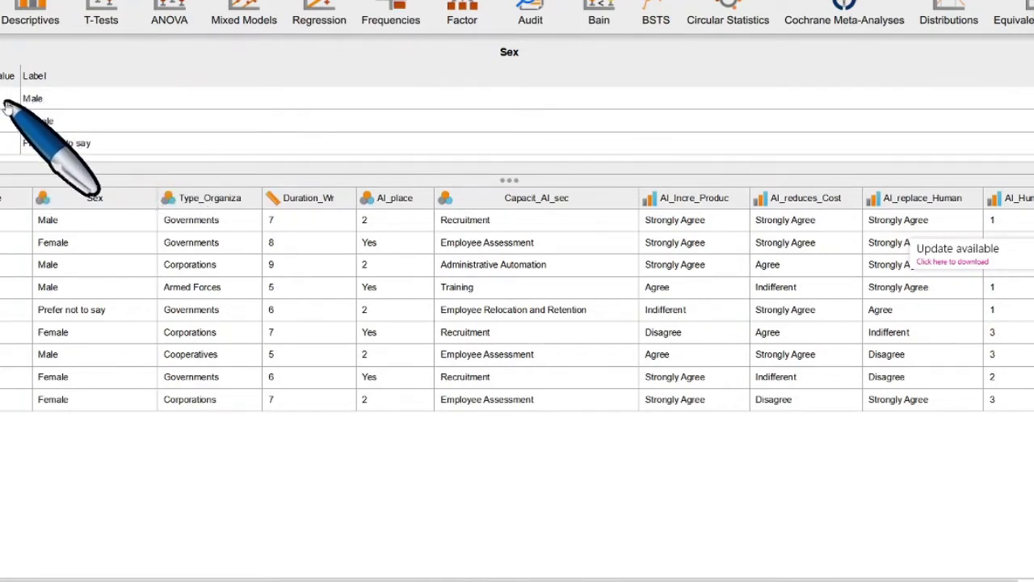
click(42, 100)
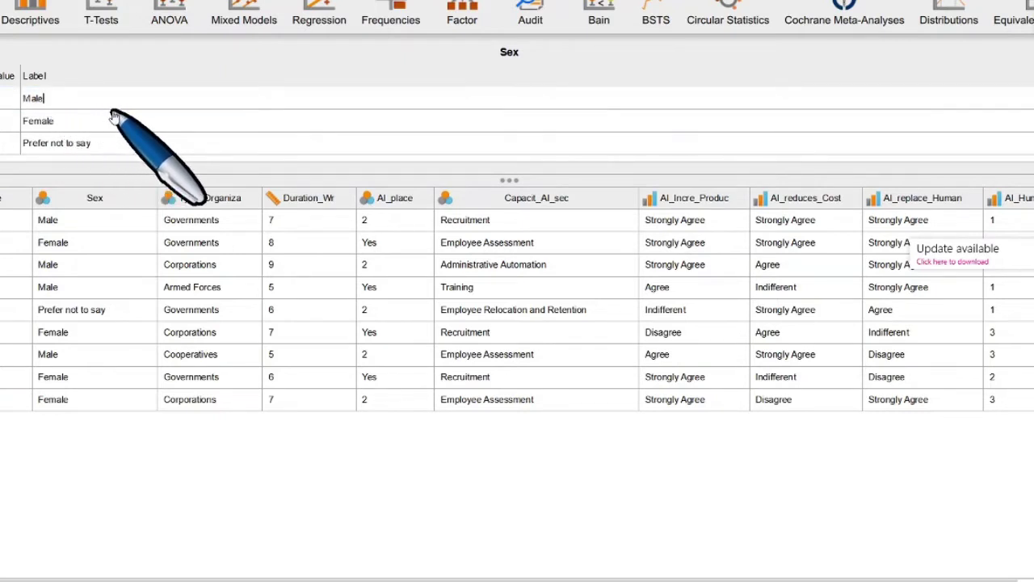
click(76, 125)
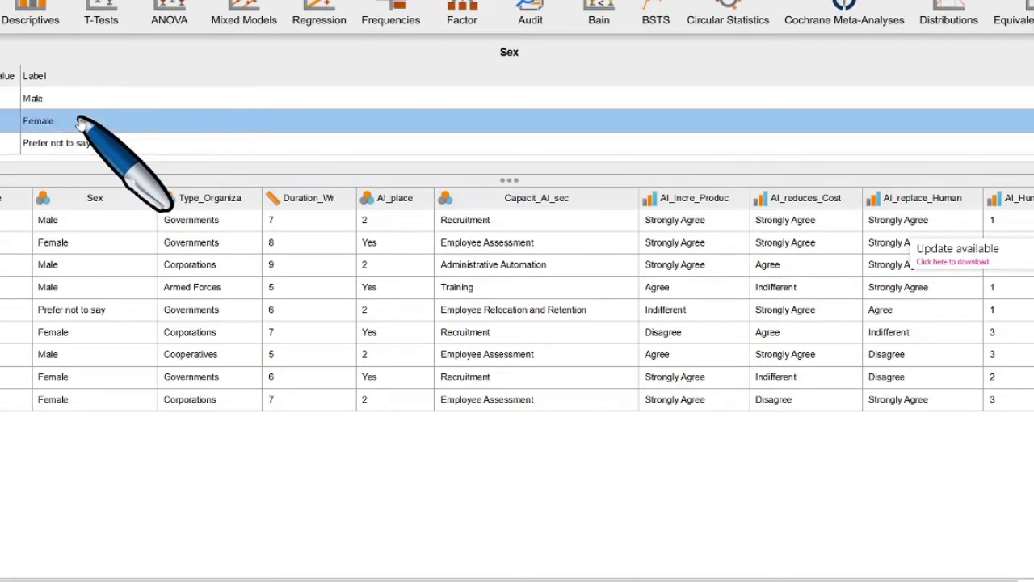
click(113, 146)
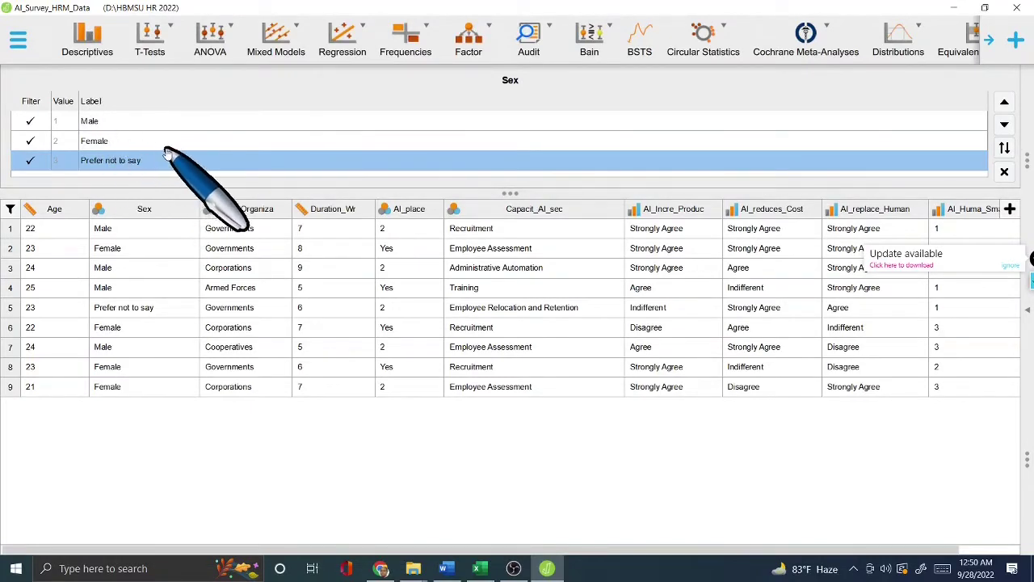
click(1004, 171)
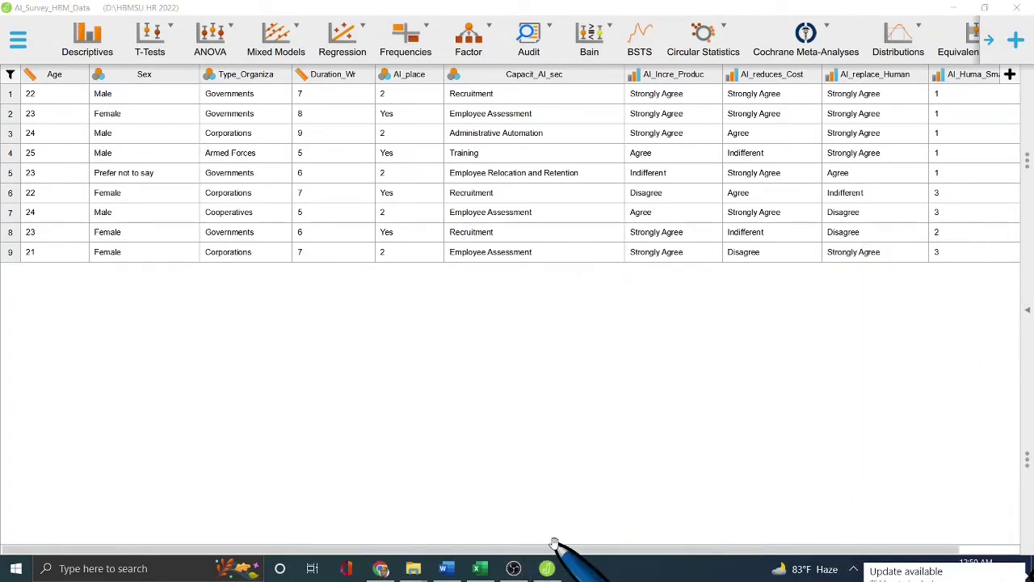
Check the last data column against the questionnaire's answer options for AI and humans sharing a workforce in Word, and return to JASP.
drag(884, 553, 985, 552)
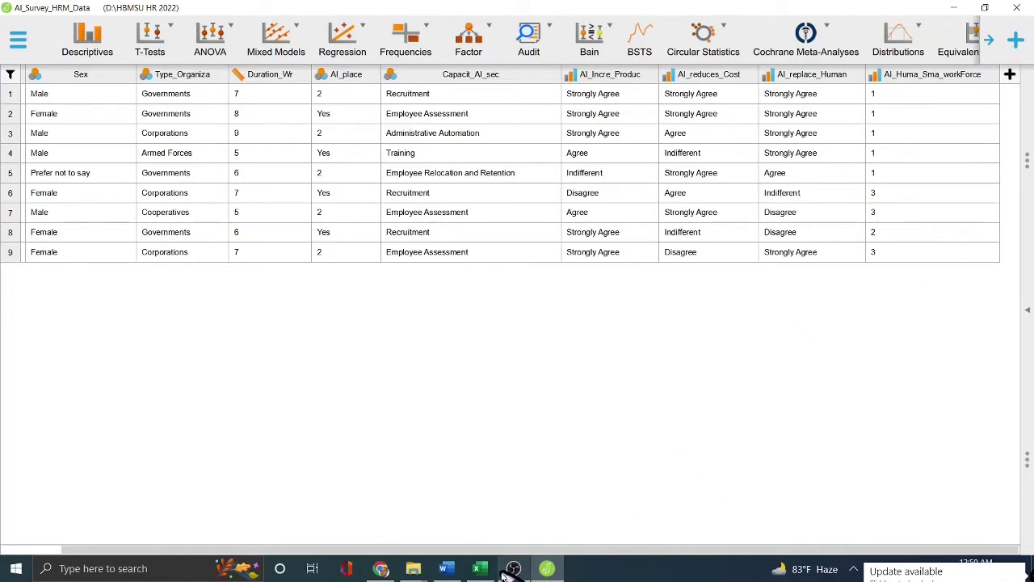
click(452, 570)
scroll(577, 393, down, 10)
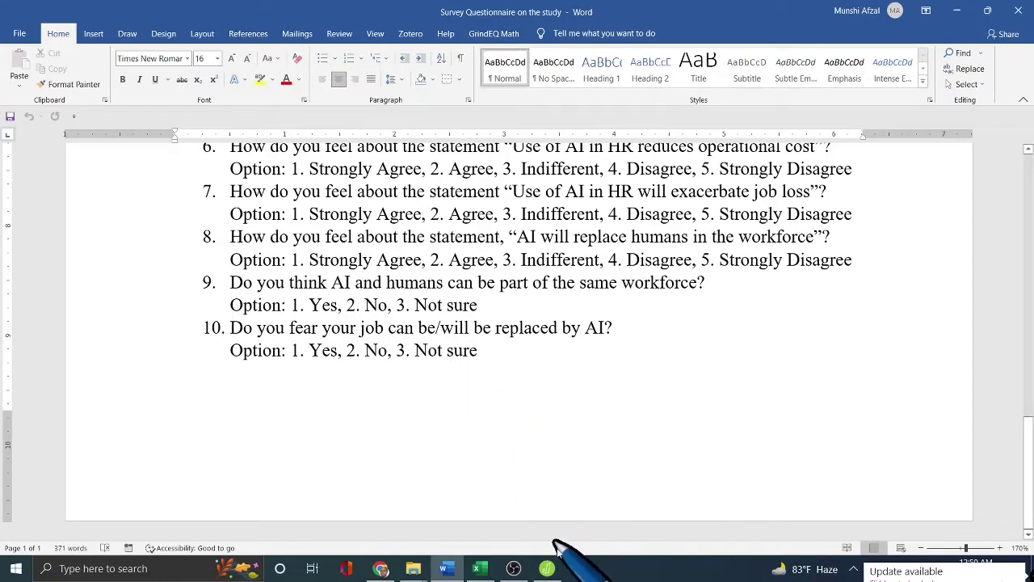
click(548, 569)
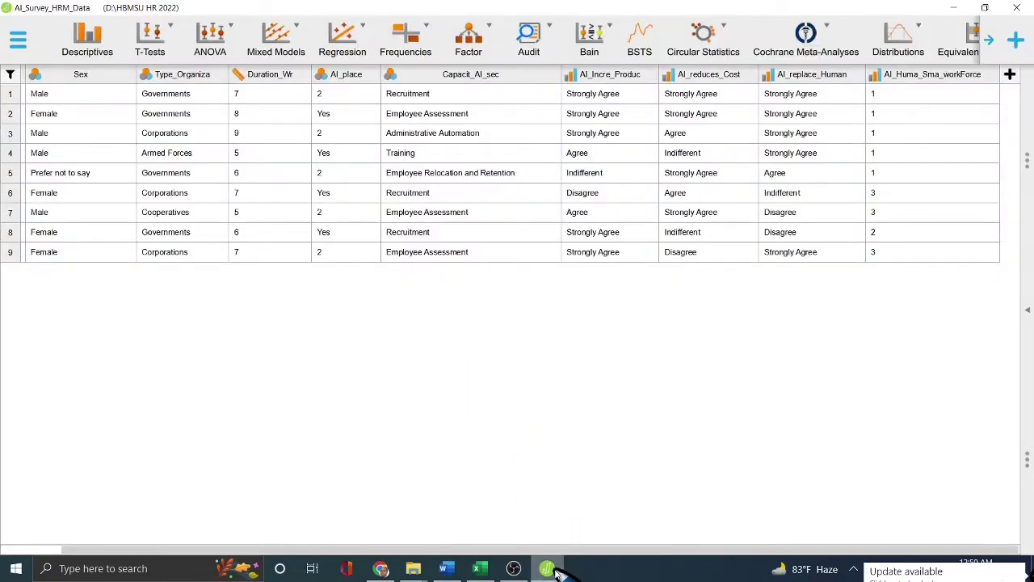
Label values 1, 2 and 3 of AI_Huma_Sma_workForce as Yes, No and Not Sure, and close the label editor.
click(931, 74)
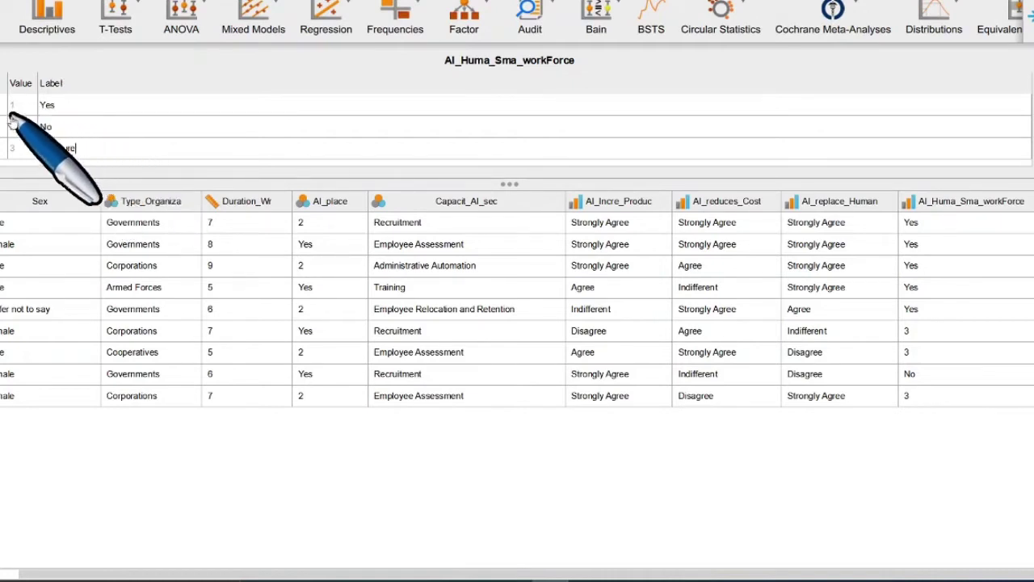
click(67, 105)
click(71, 127)
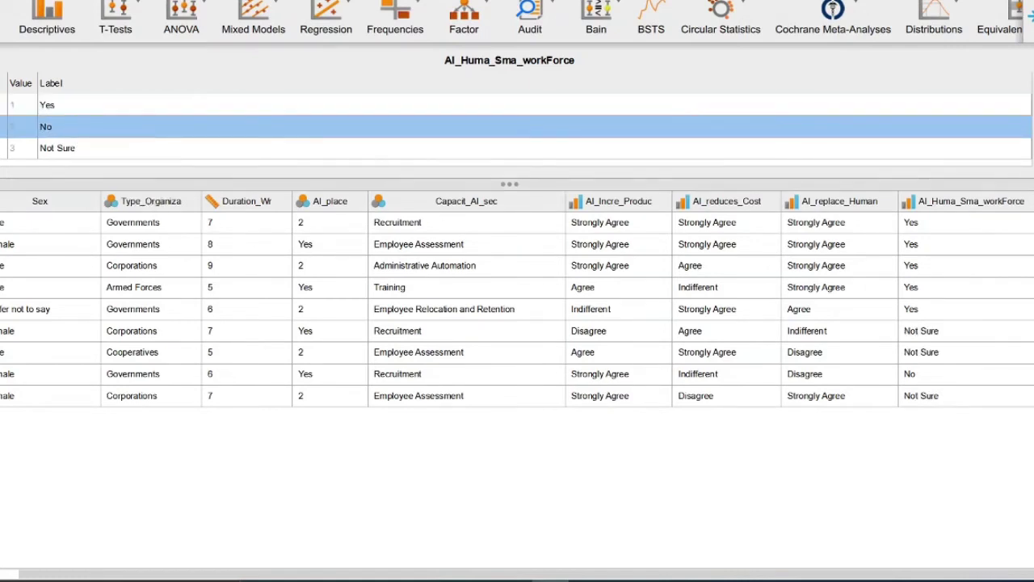
click(1027, 129)
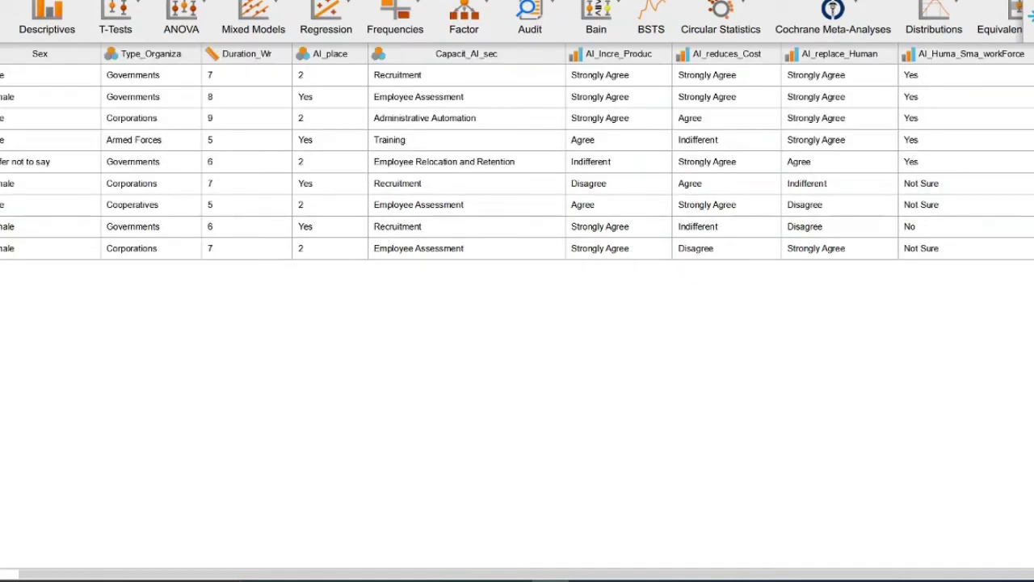
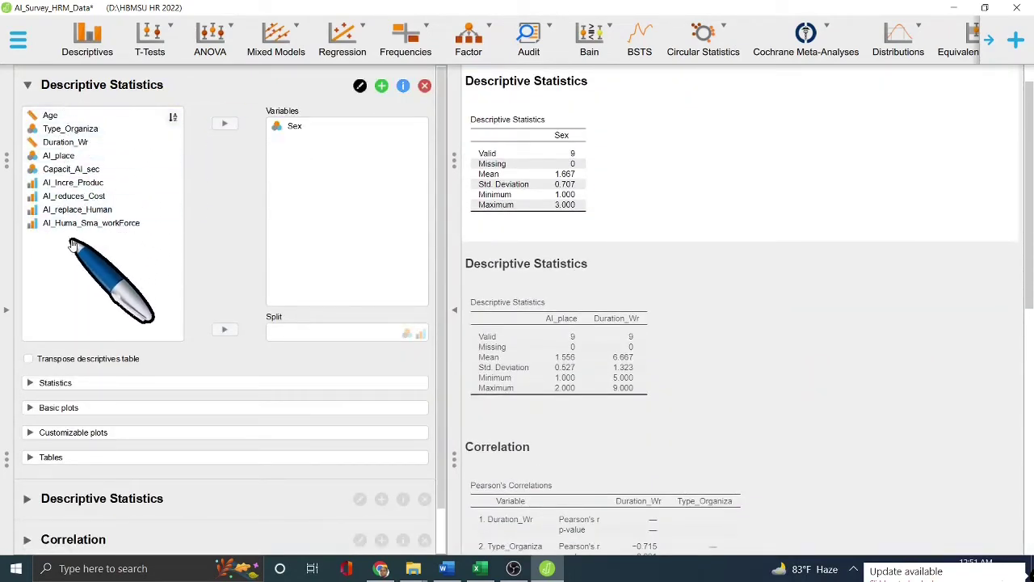
Add AI_place to the variables of the first Descriptive Statistics analysis and expand its Statistics and Basic plots options.
click(71, 156)
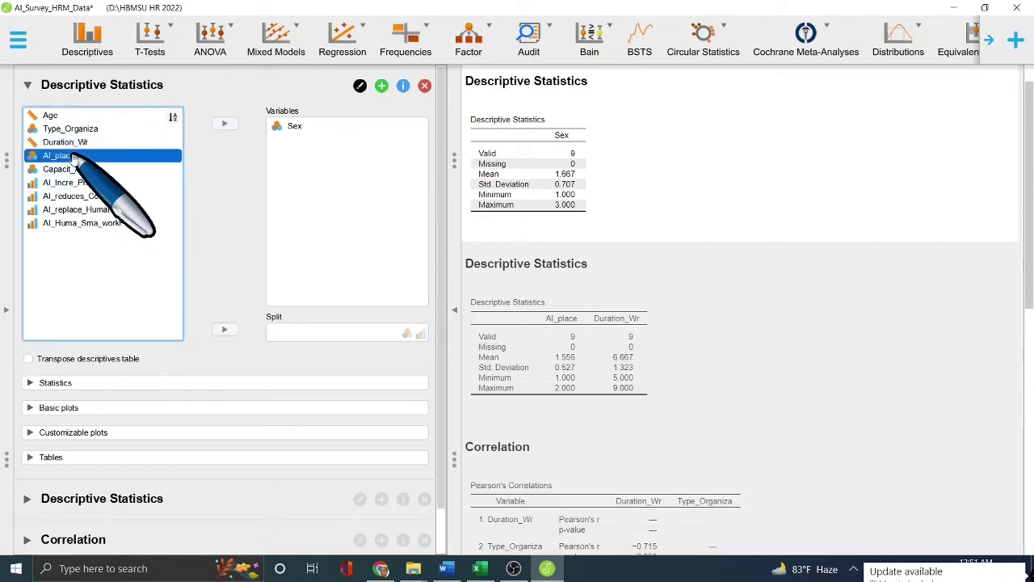
click(226, 124)
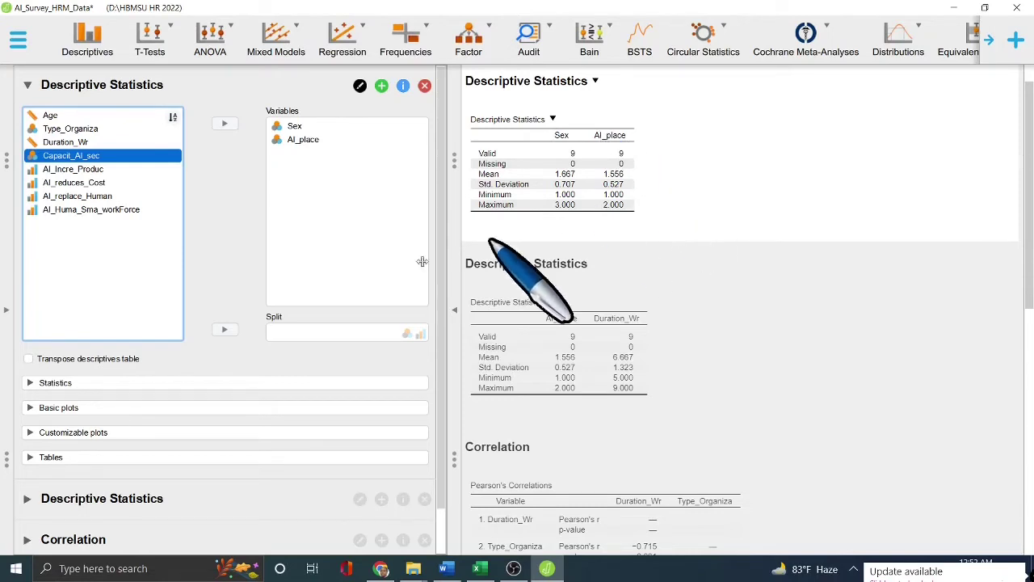
click(55, 385)
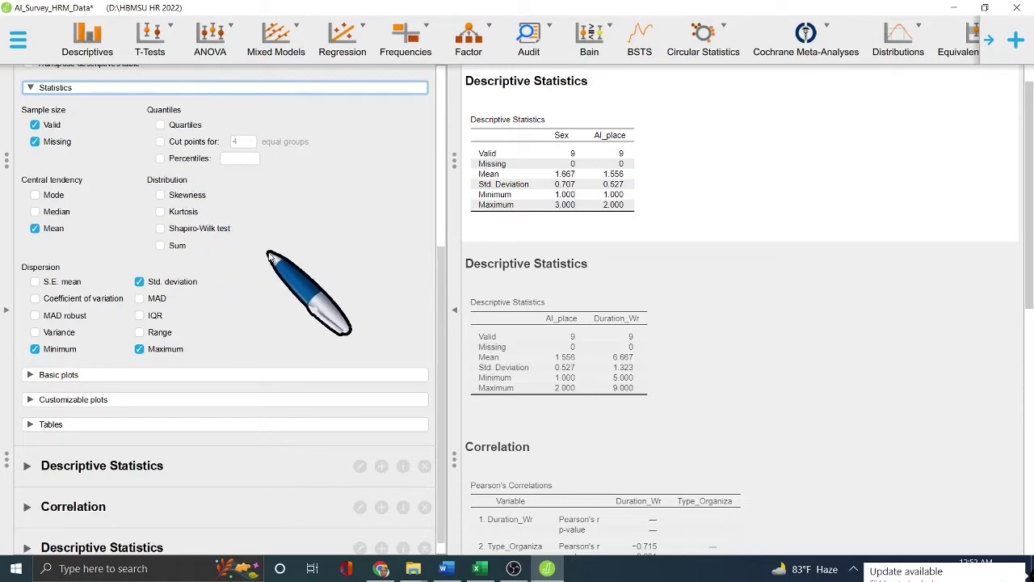
scroll(273, 257, down, 1)
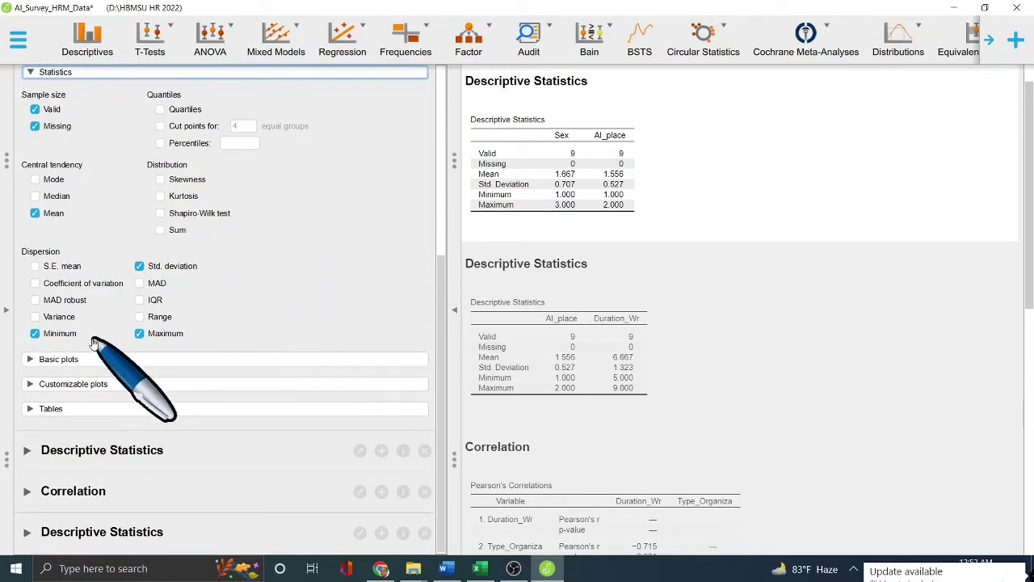
click(60, 360)
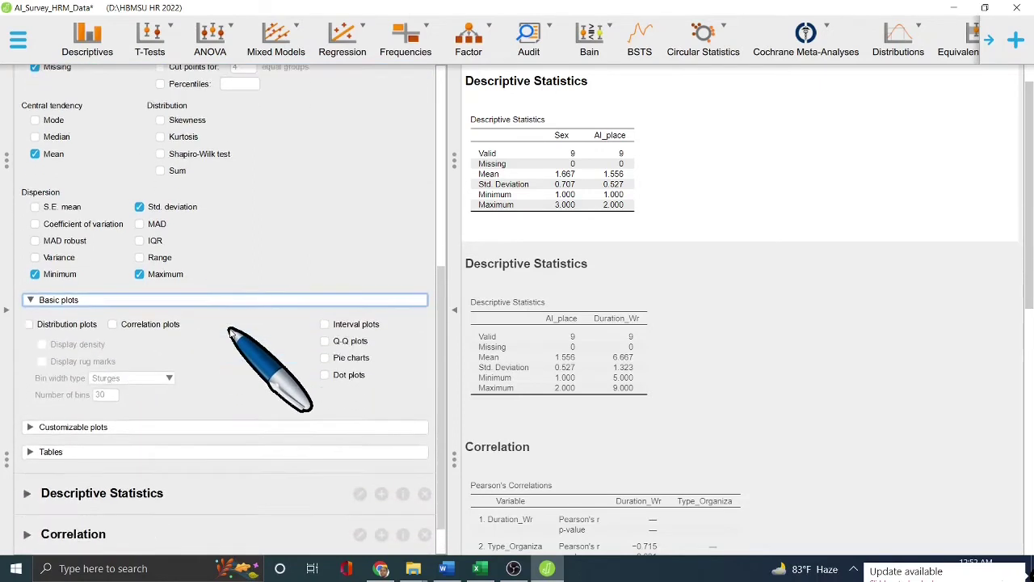
Add pie charts to the first Descriptive Statistics analysis and review the charts for Sex and AI_place.
click(326, 315)
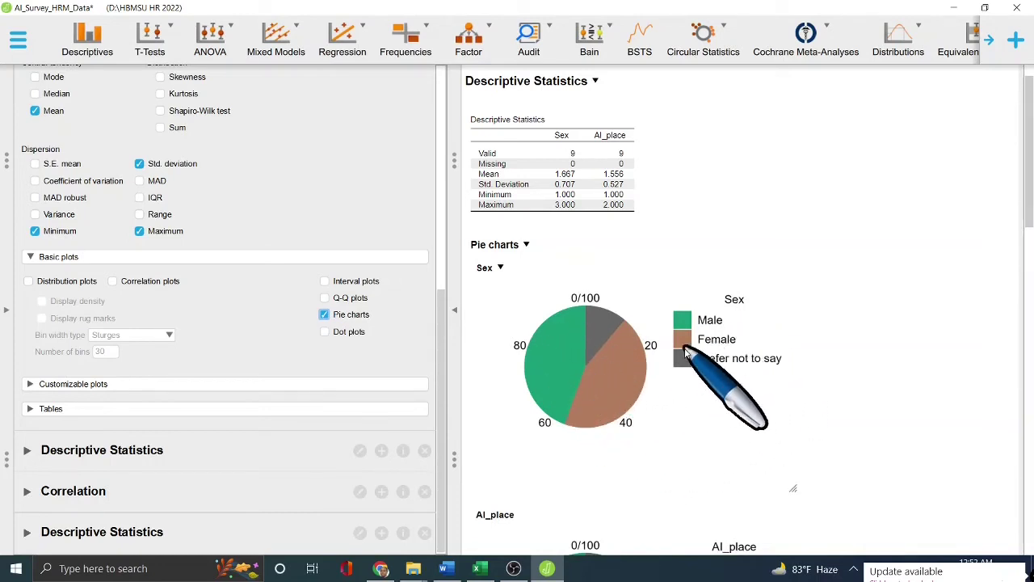
scroll(703, 349, down, 1)
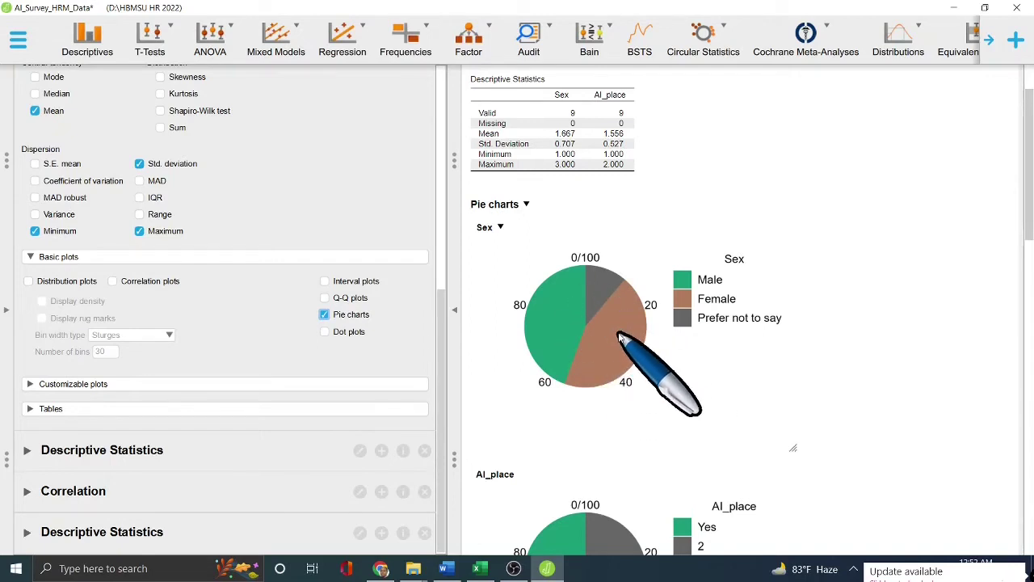
scroll(619, 338, down, 3)
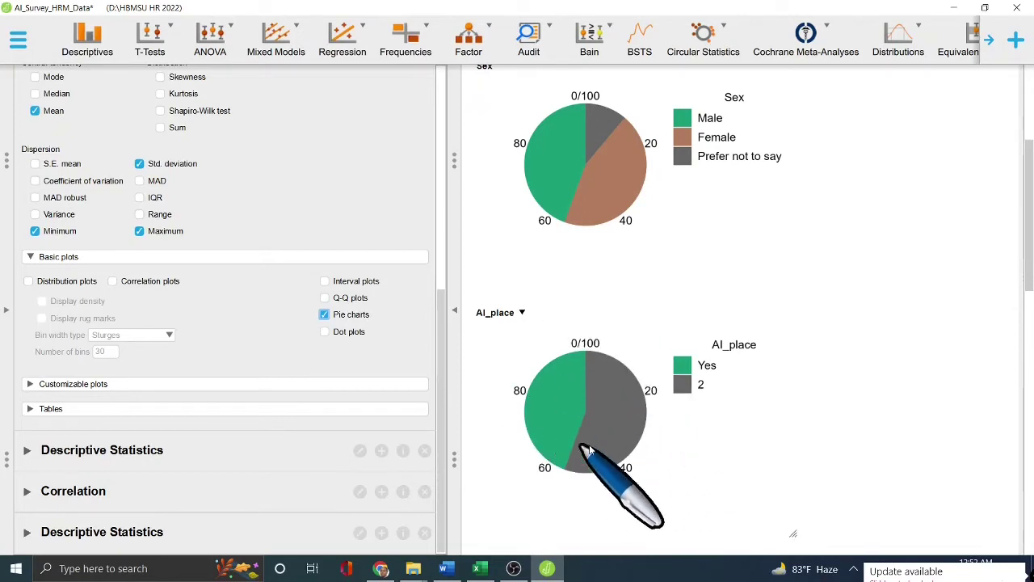
scroll(600, 427, up, 4)
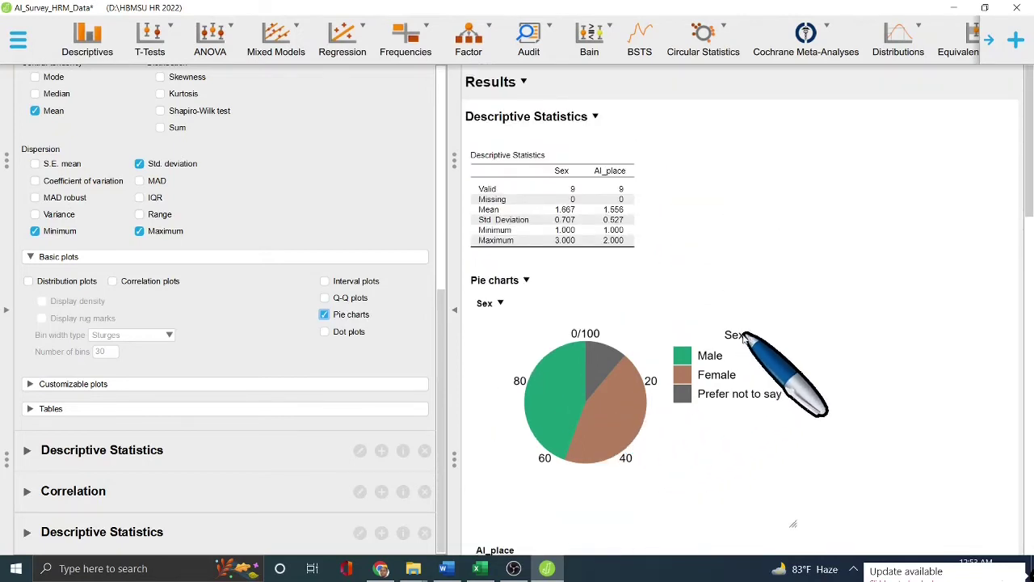
Open the Correlation analysis and review the Pearson correlation table and scatter plot of Duration_Wr and Type_Organiza.
click(103, 491)
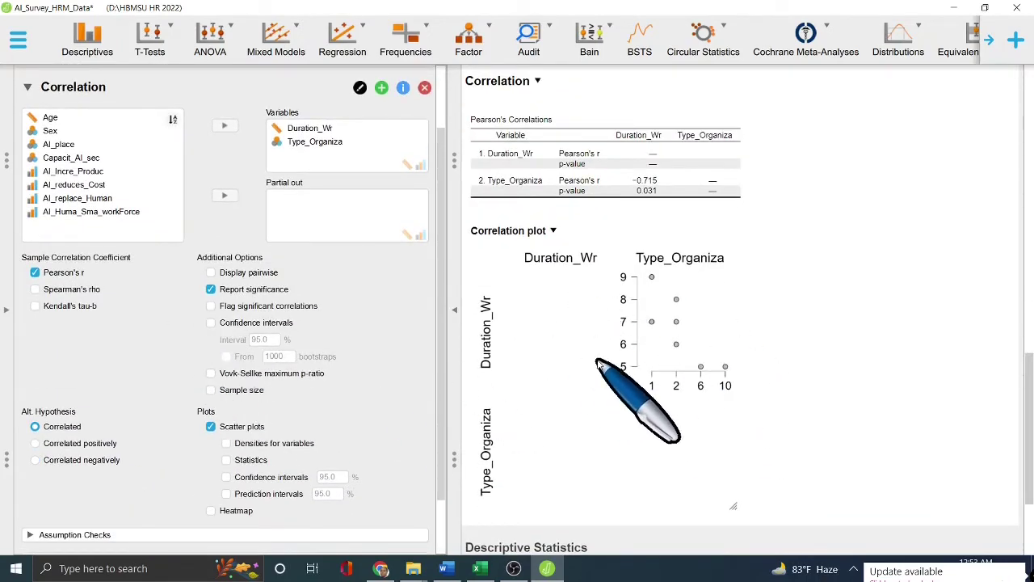
scroll(216, 338, up, 2)
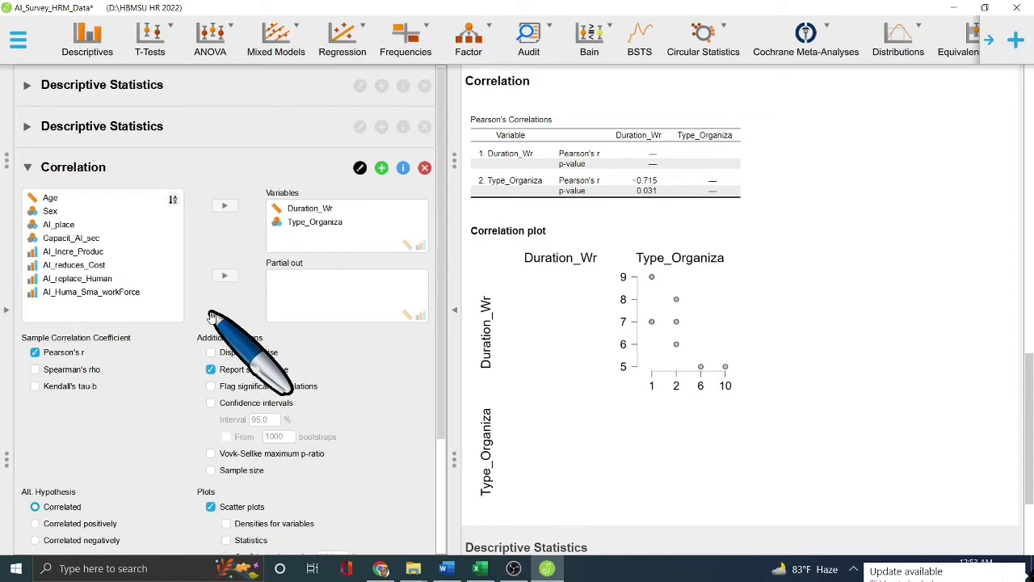
click(363, 36)
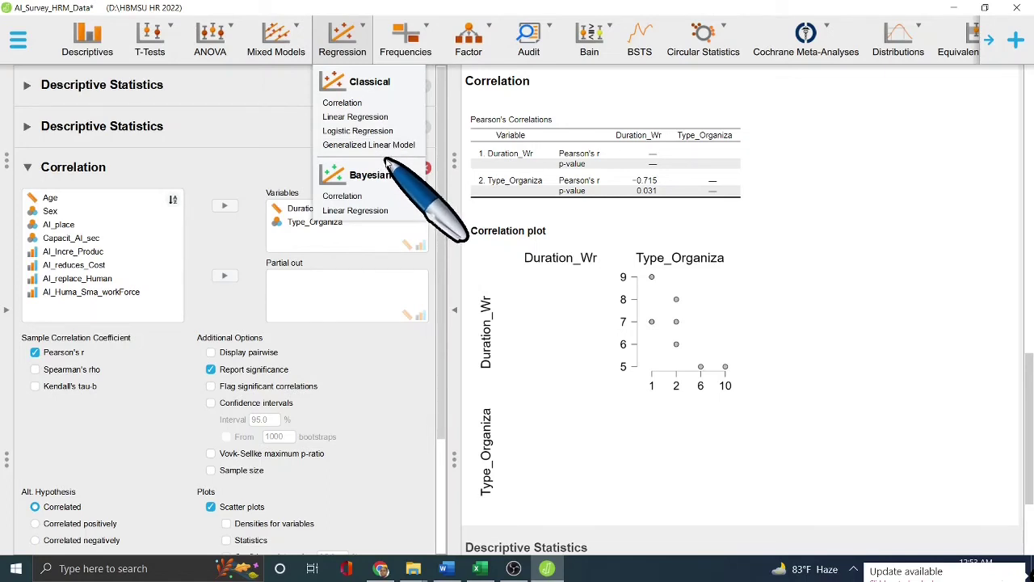
click(17, 47)
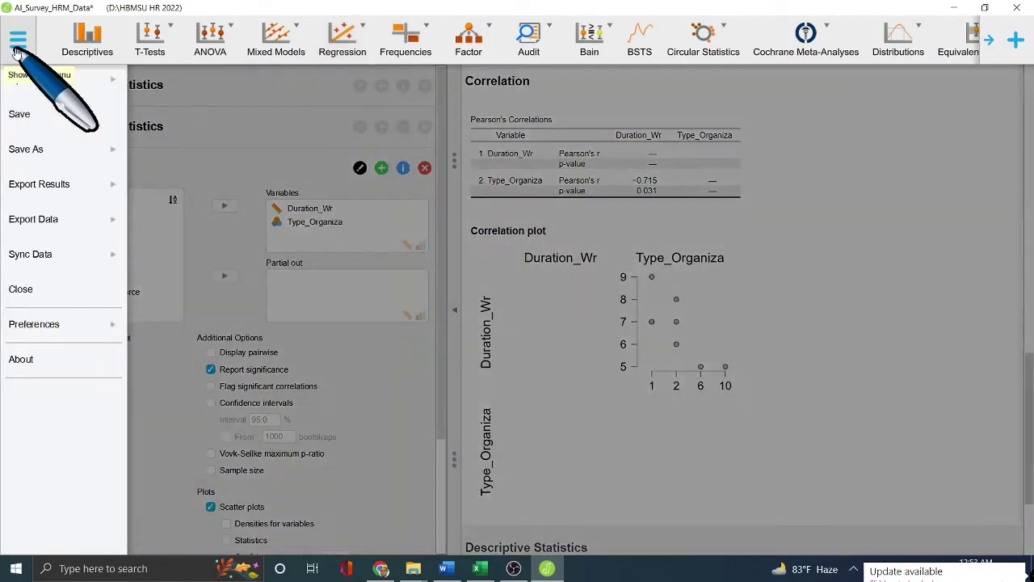
click(16, 50)
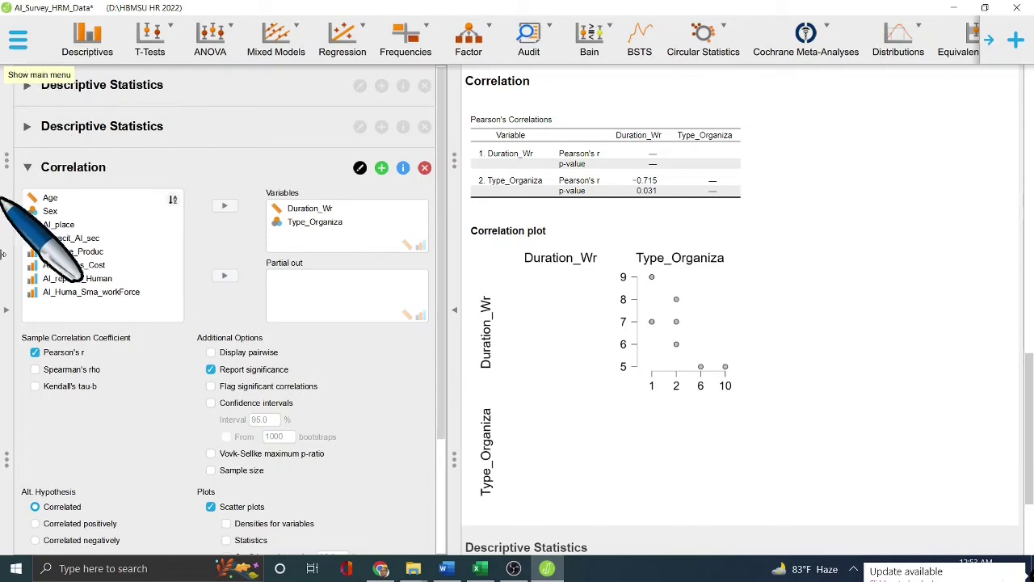
Return to the data table, inspect the value labels of AI_Incre_Produc and close its label editor.
click(6, 310)
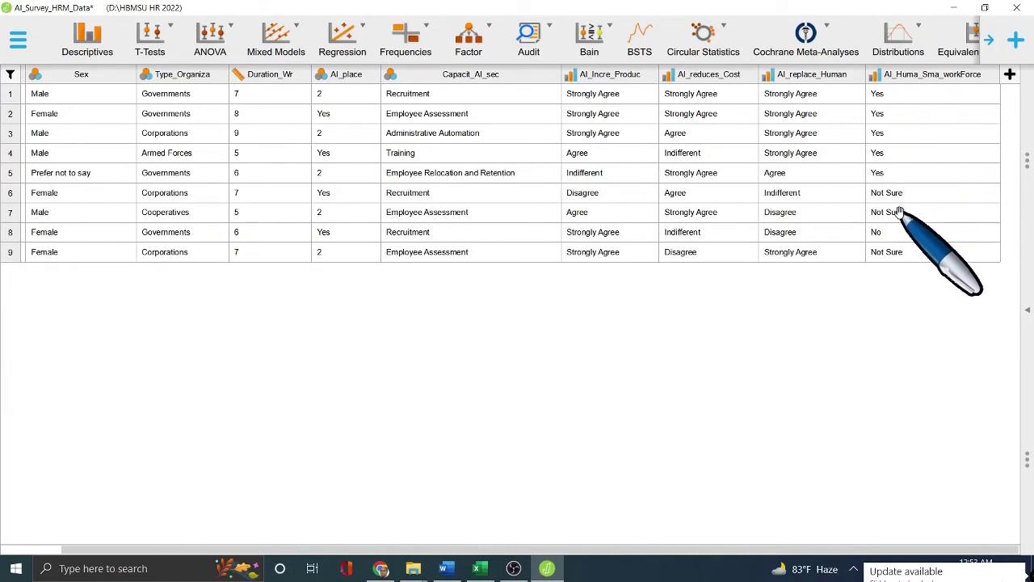
click(614, 79)
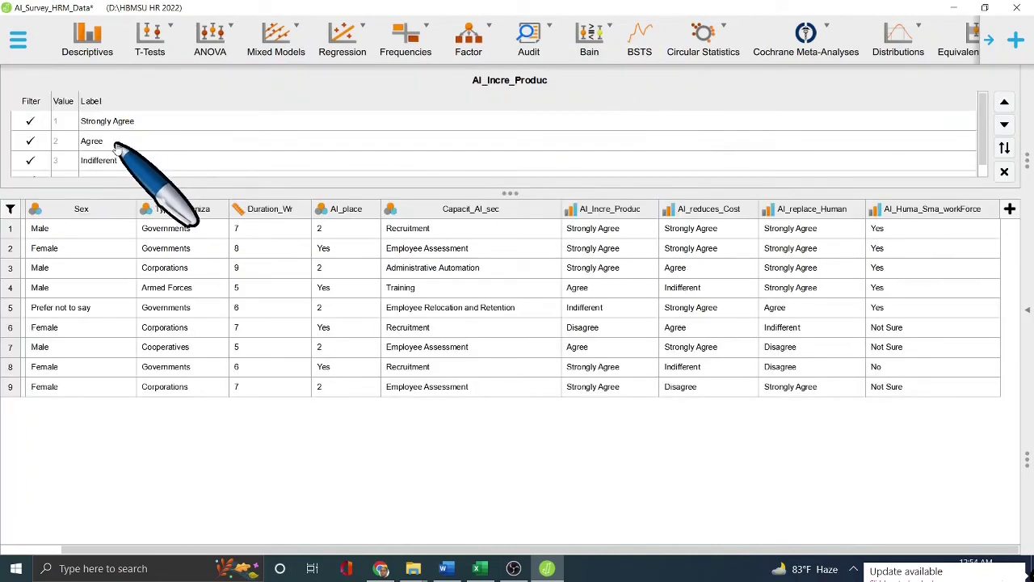
click(1004, 172)
Add a new Descriptive Statistics analysis and reopen the first one containing Sex and AI_place.
click(89, 37)
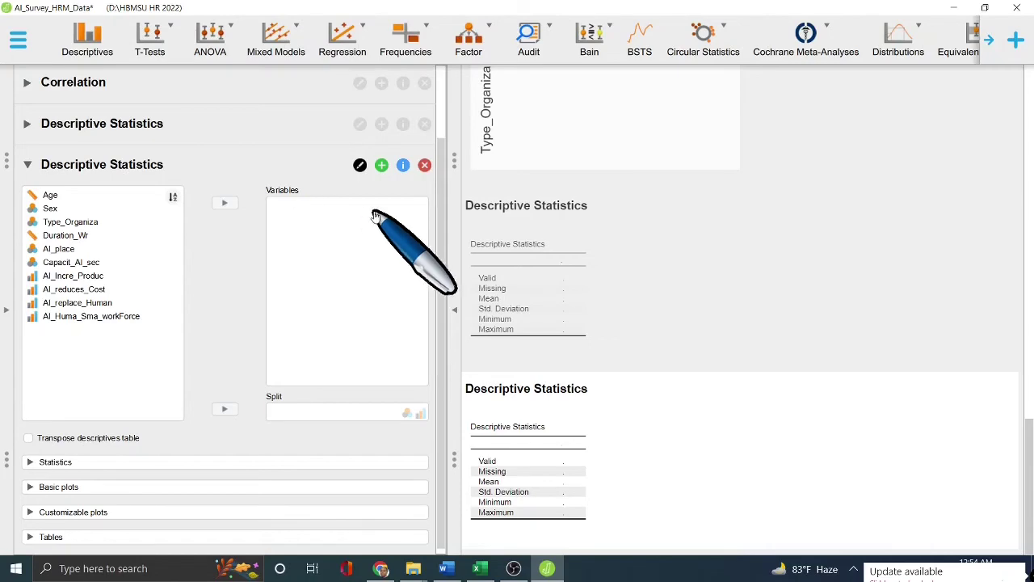
scroll(170, 243, up, 2)
click(119, 94)
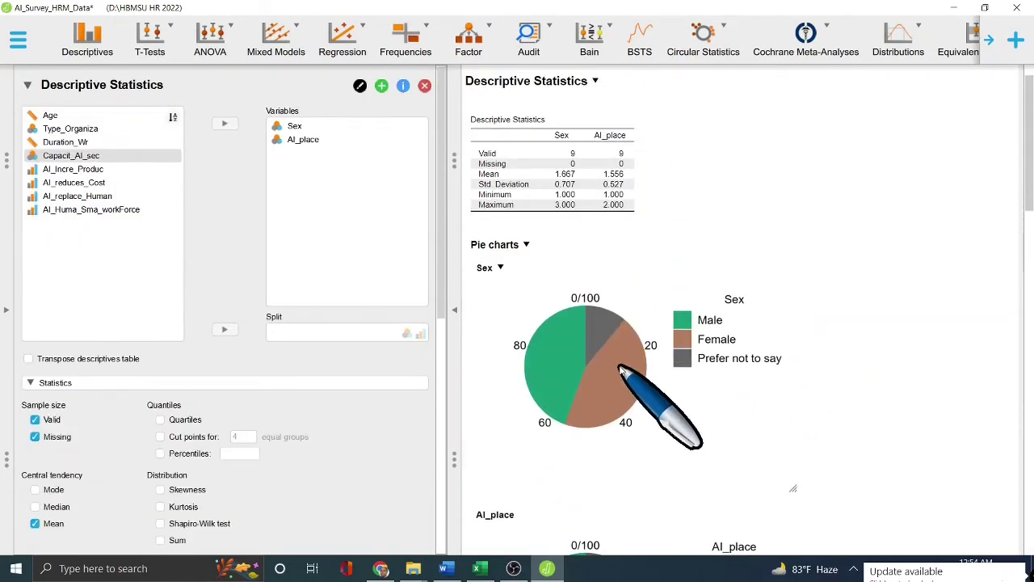
Copy the Sex pie chart, switch to the questionnaire in Word and paste it with merged formatting on a new page after question 10.
click(500, 267)
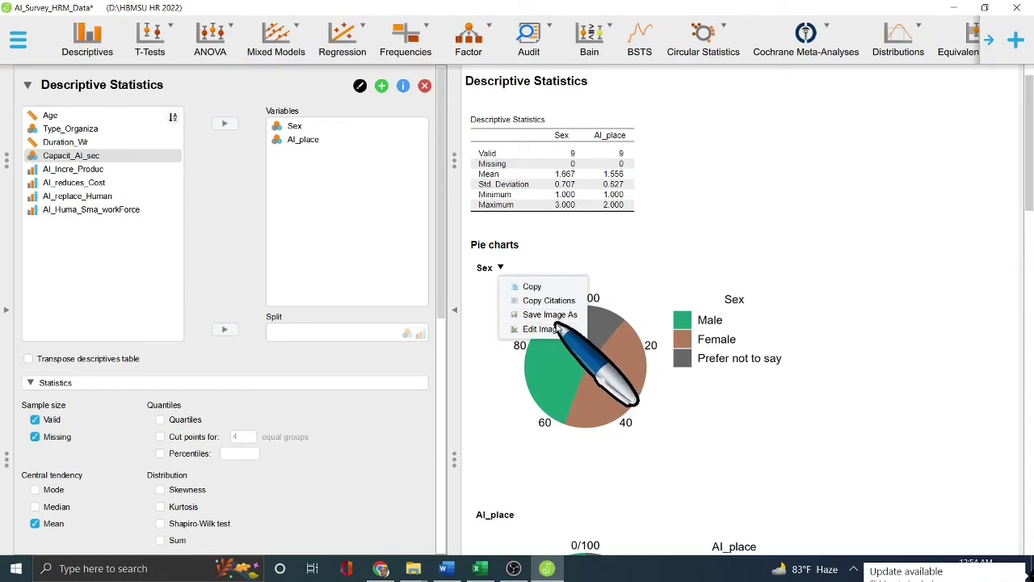
click(539, 287)
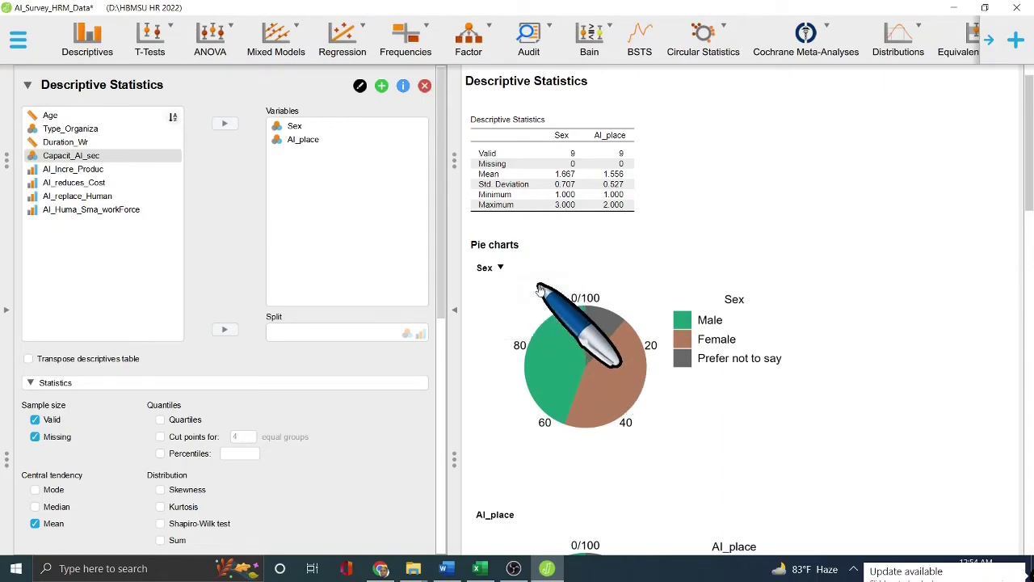
click(445, 568)
click(478, 350)
key(Return)
key(ctrl+v)
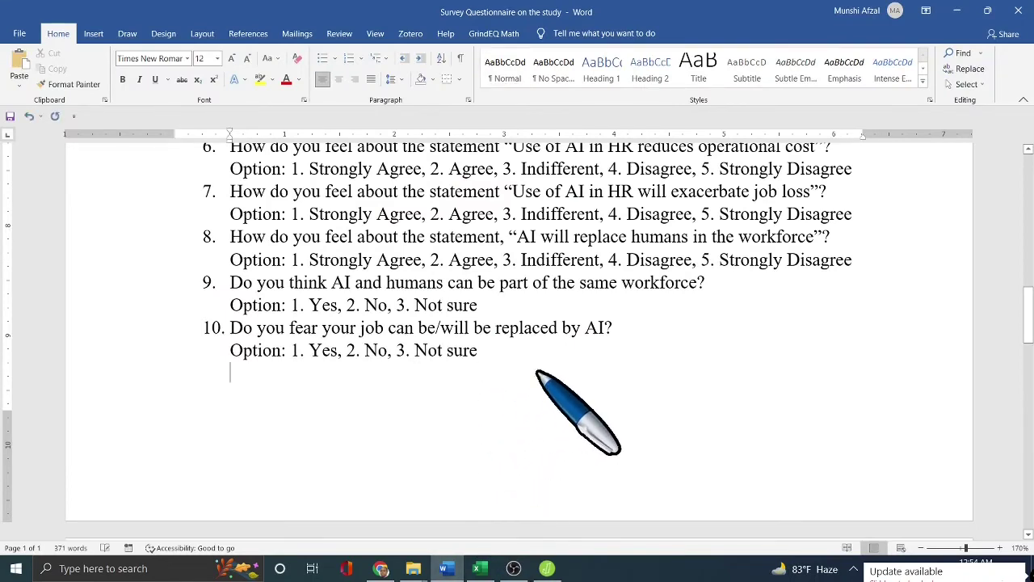
scroll(537, 372, down, 3)
scroll(476, 402, down, 3)
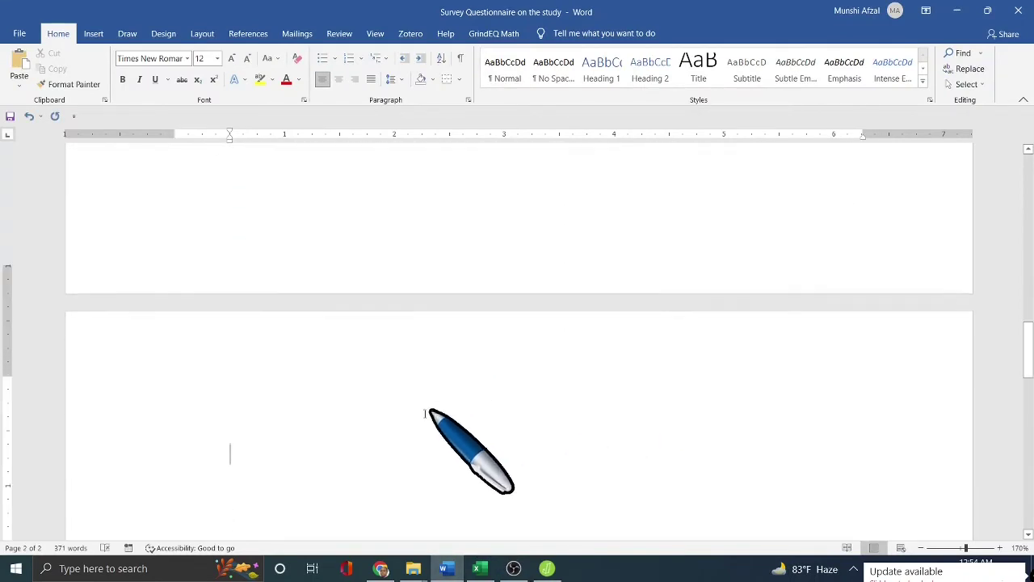
right_click(222, 349)
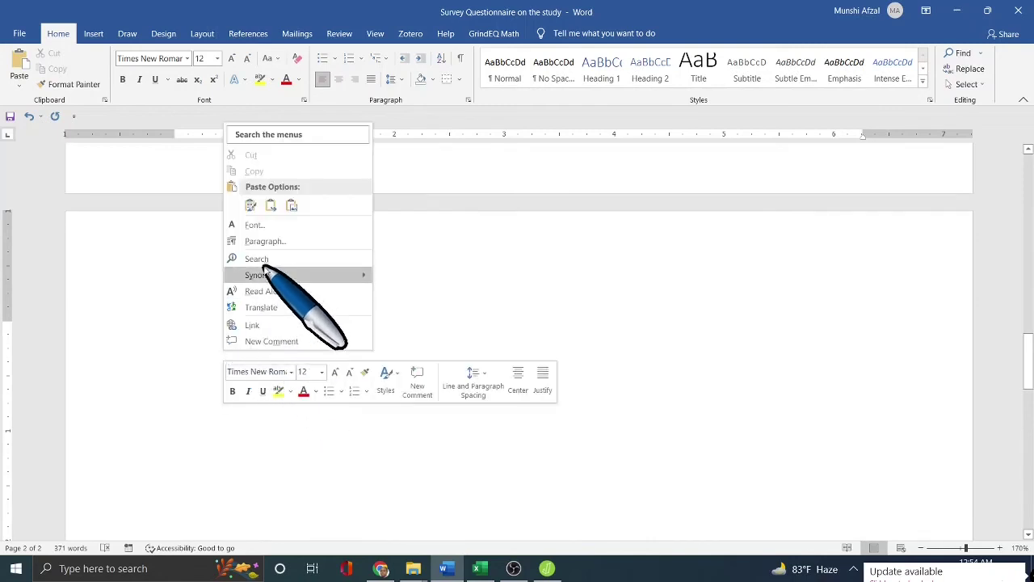
click(270, 205)
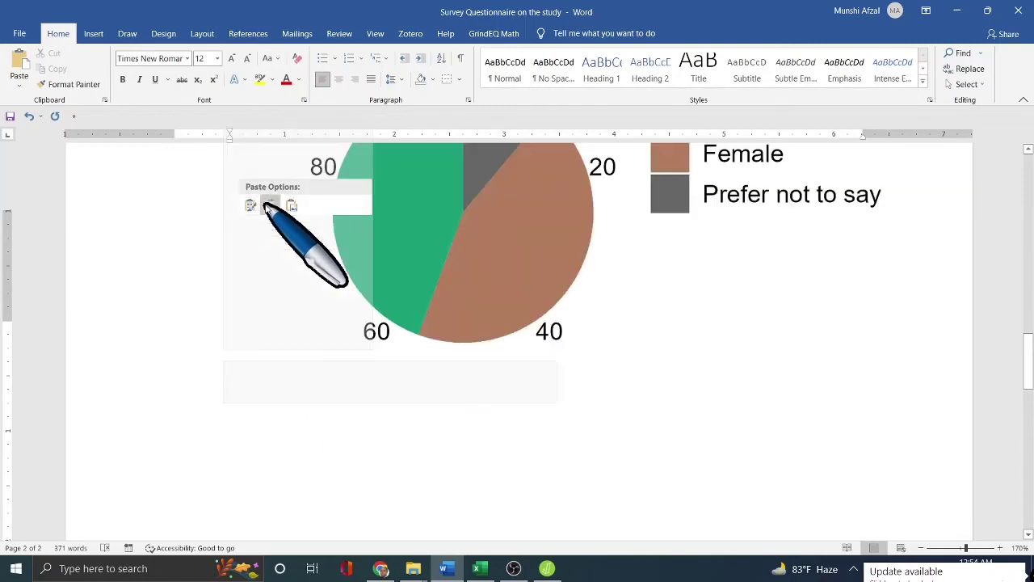
Shrink the pasted Sex pie chart proportionally to about 3.5 inches wide.
scroll(596, 376, up, 3)
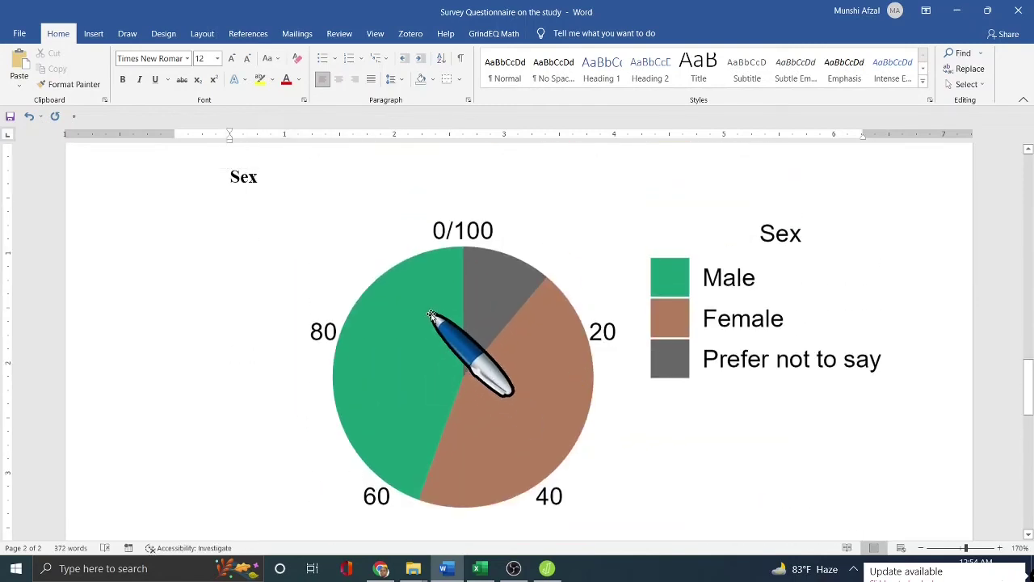
click(431, 315)
scroll(614, 416, down, 4)
drag(918, 428, 744, 312)
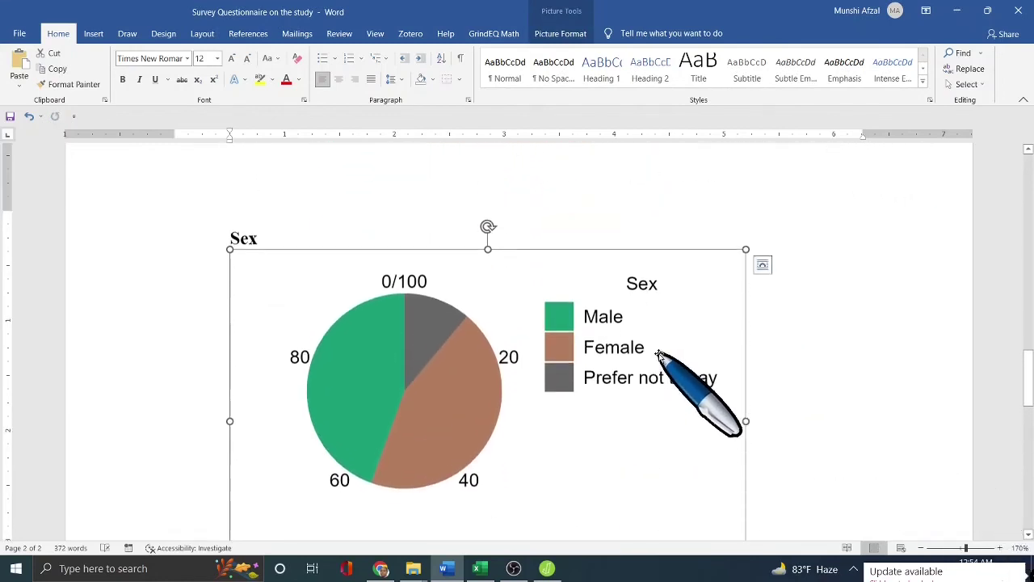
scroll(658, 354, down, 2)
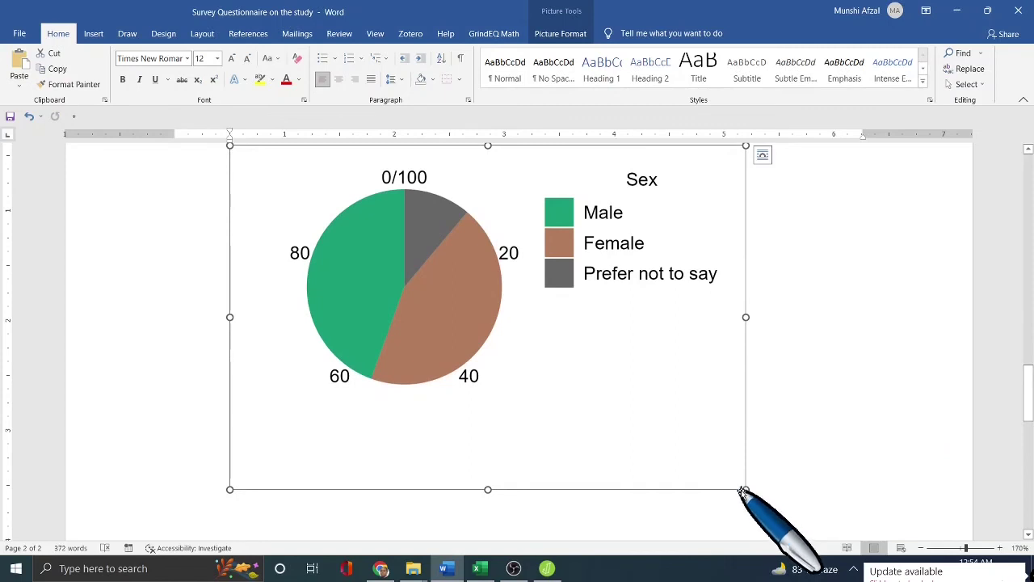
drag(741, 489, 611, 397)
scroll(670, 397, up, 1)
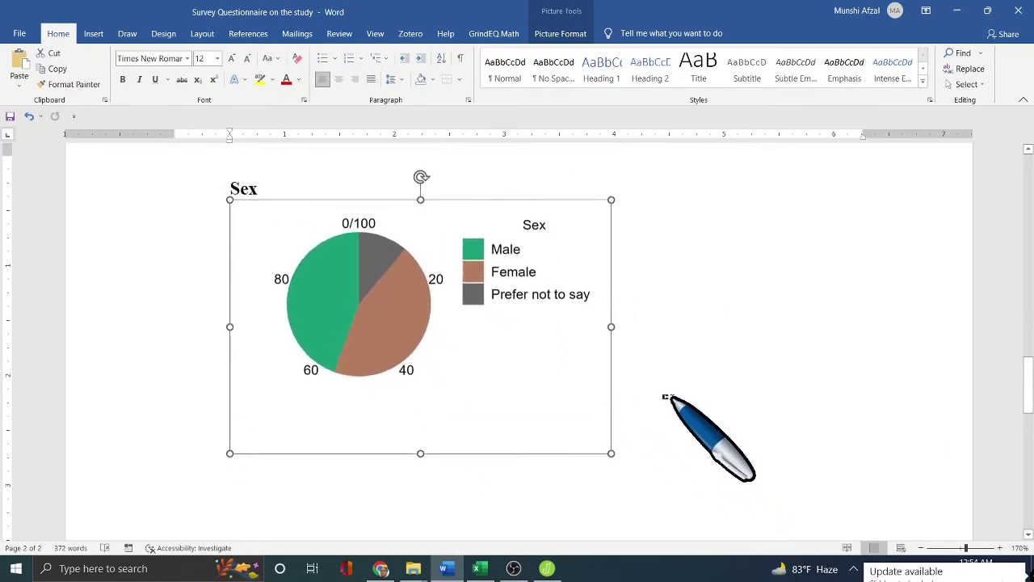